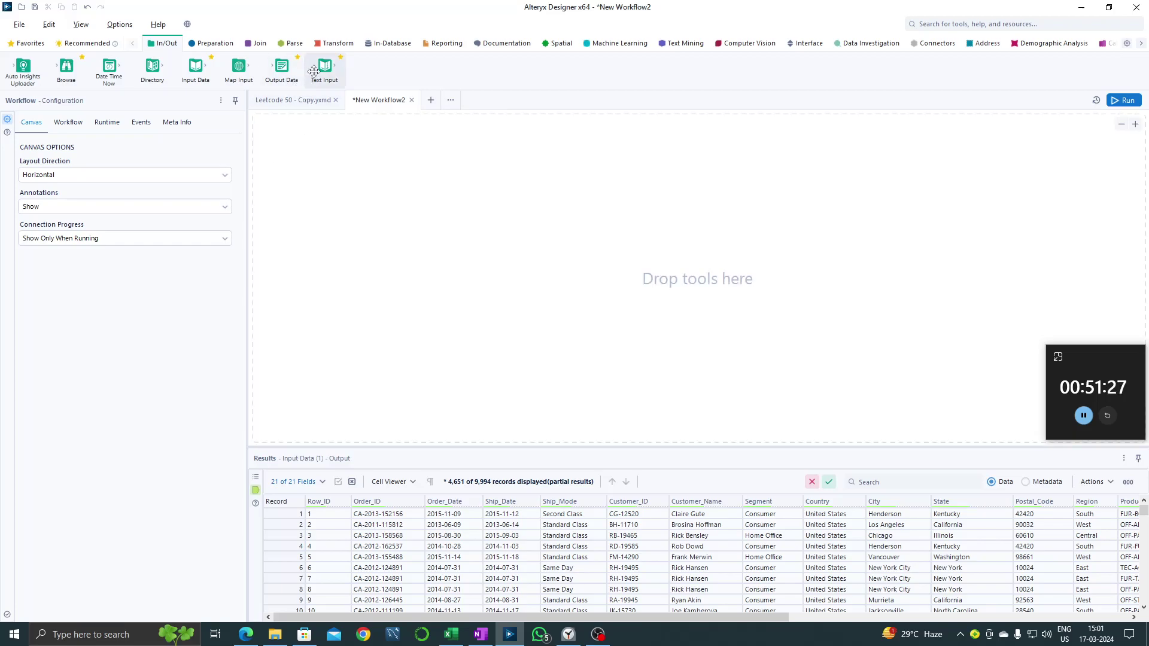
Drag an Input Data tool from the Favorites tools onto the new workflow canvas.
{"action": "left_click", "coordinate": [27, 44]}
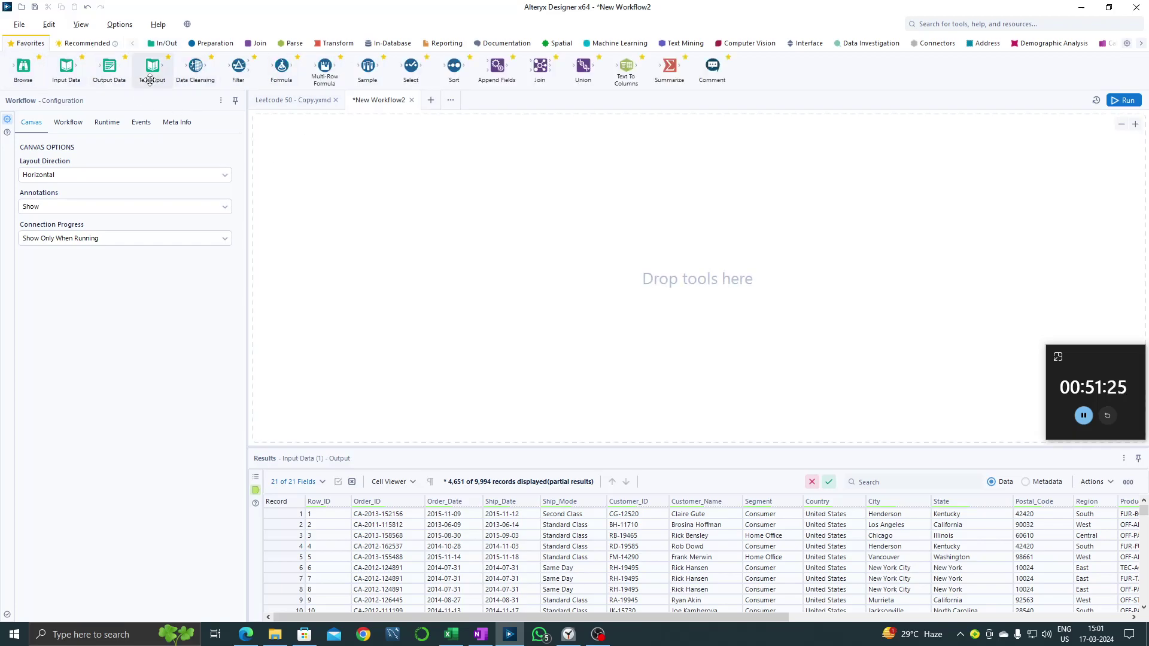
{"action": "left_click_drag", "start_coordinate": [66, 67], "coordinate": [320, 175]}
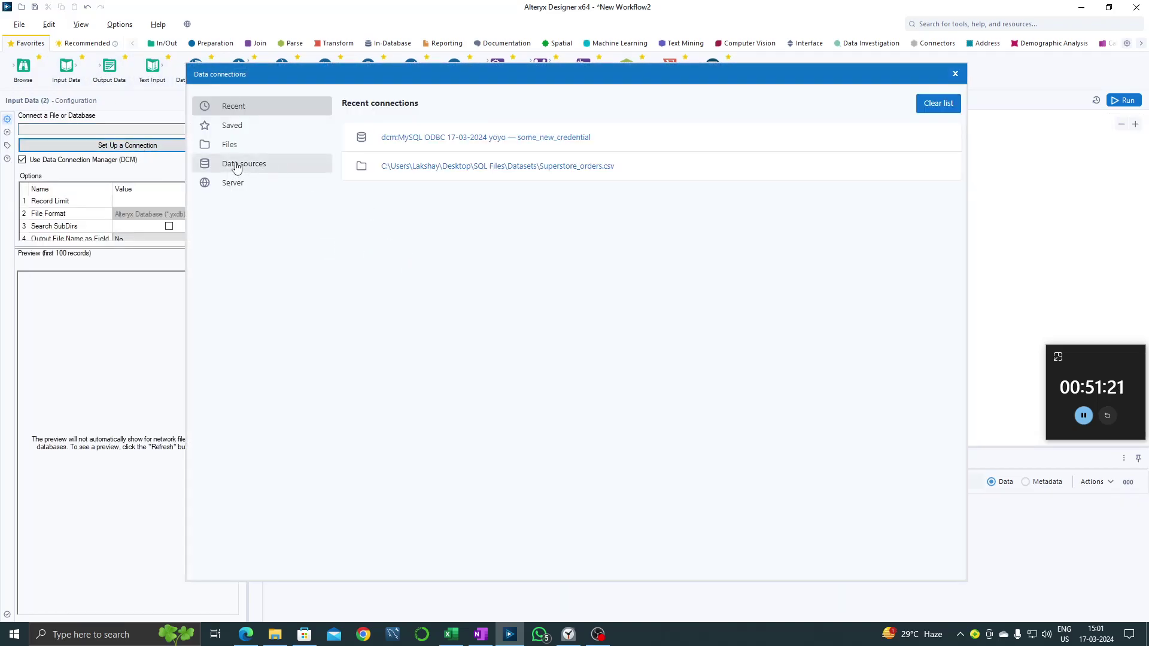
Open the MySQL ODBC data sources and delete the existing data source.
{"action": "left_click", "coordinate": [240, 170]}
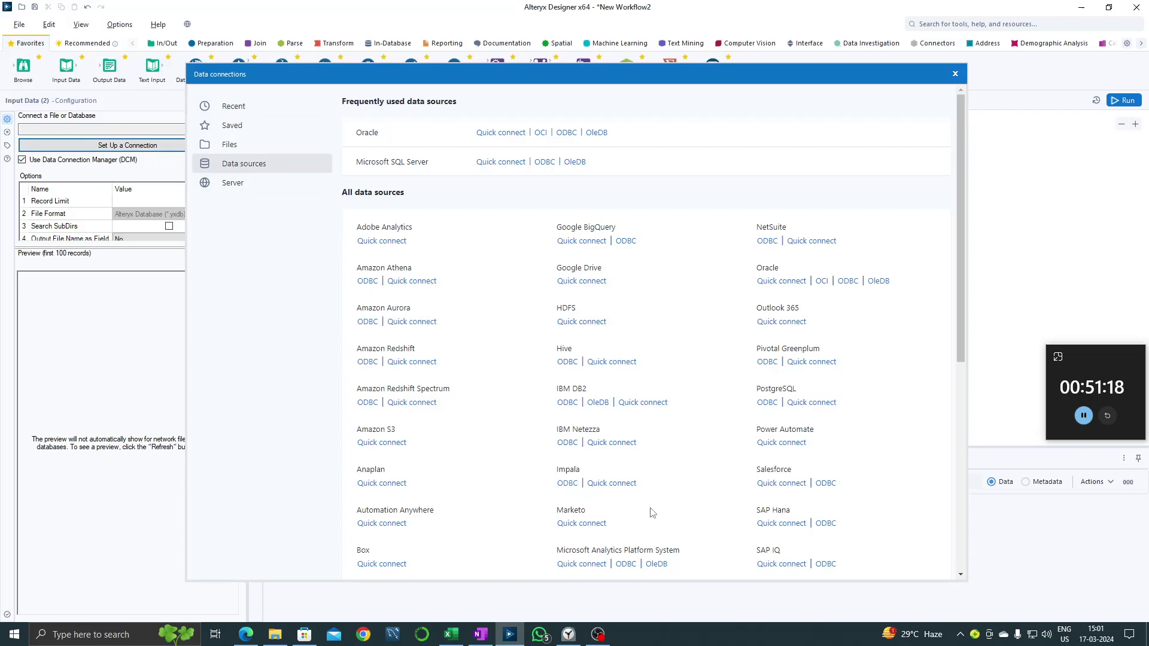
{"action": "scroll", "coordinate": [569, 509], "scroll_direction": "down", "scroll_amount": 6}
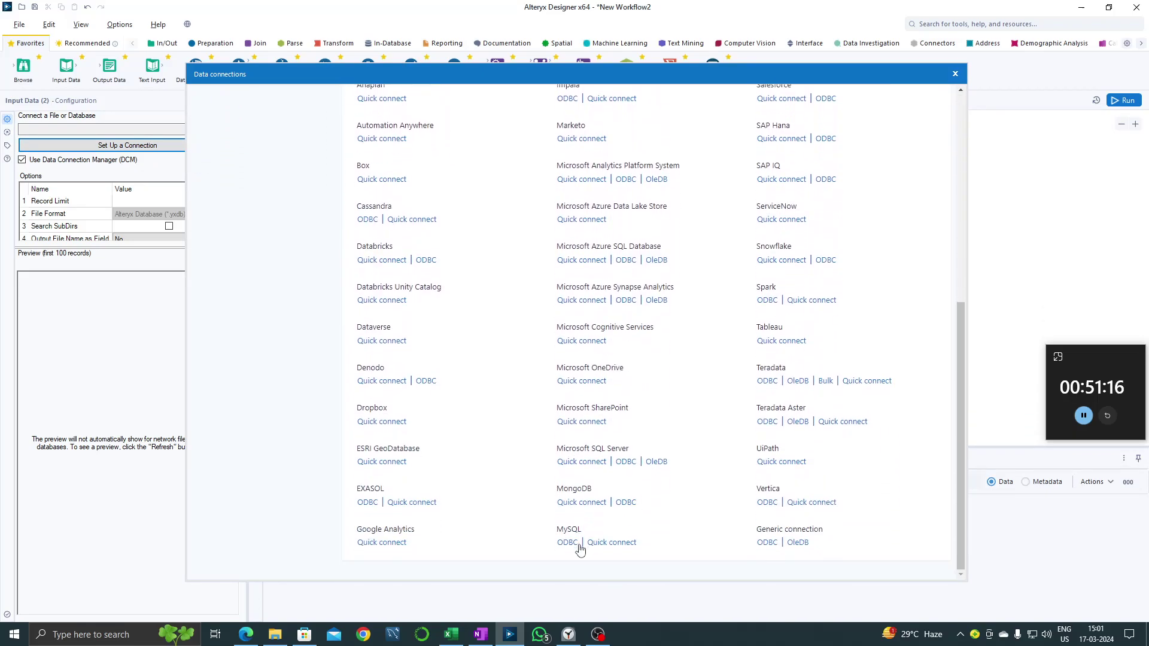
{"action": "left_click", "coordinate": [568, 543]}
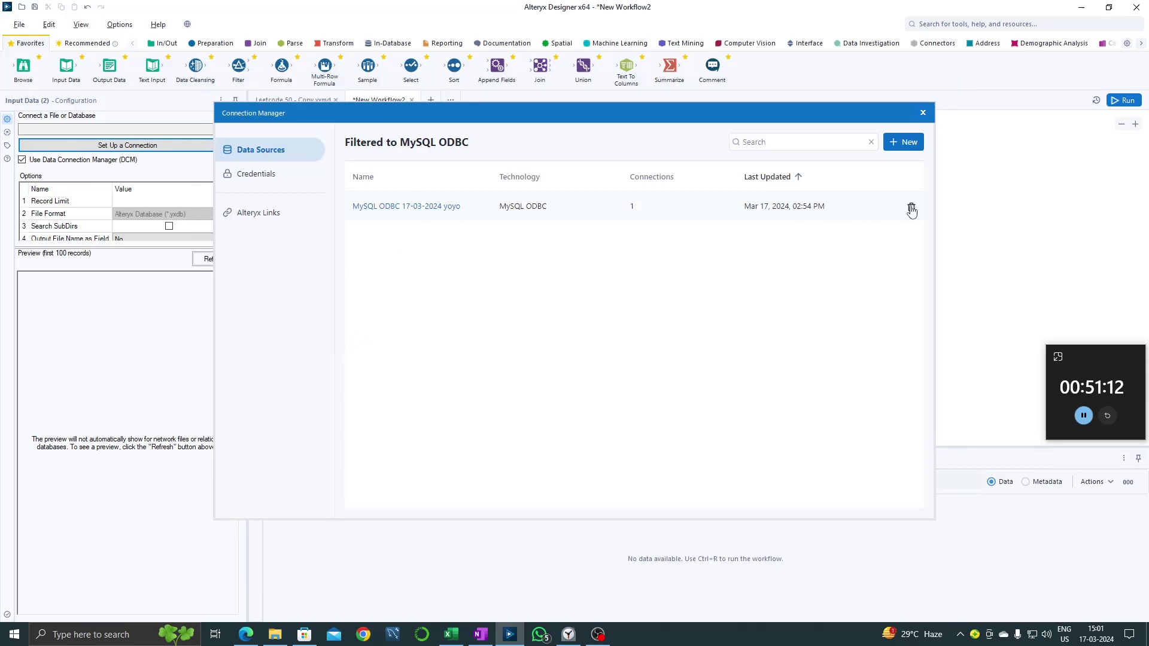
{"action": "left_click", "coordinate": [912, 207]}
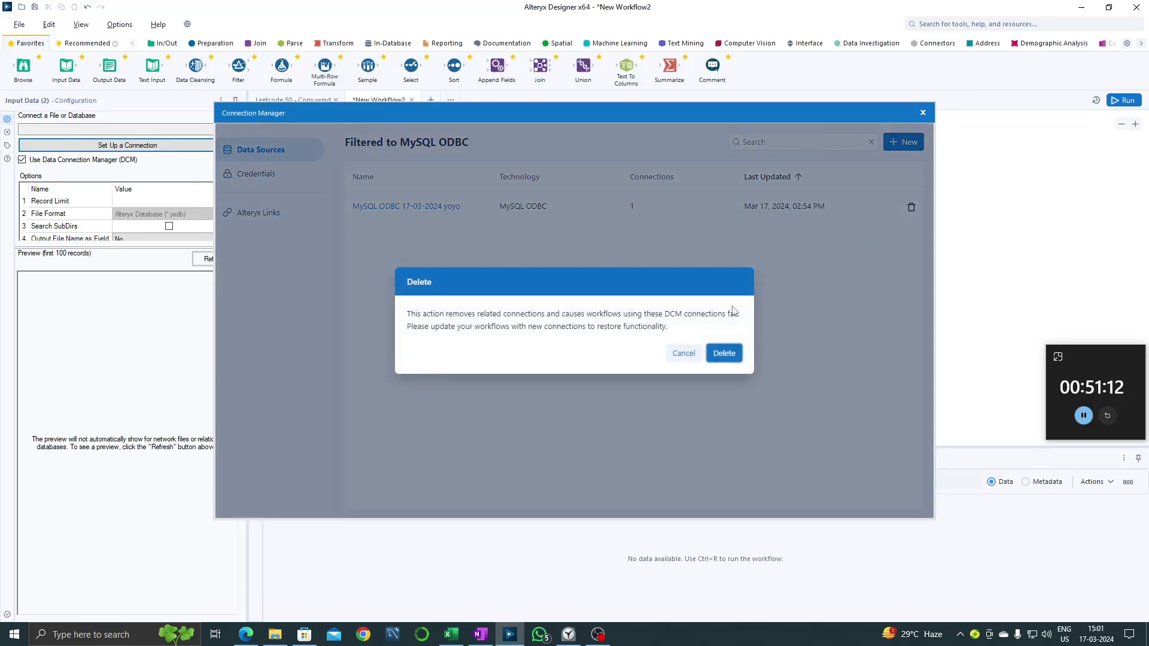
{"action": "left_click", "coordinate": [723, 357]}
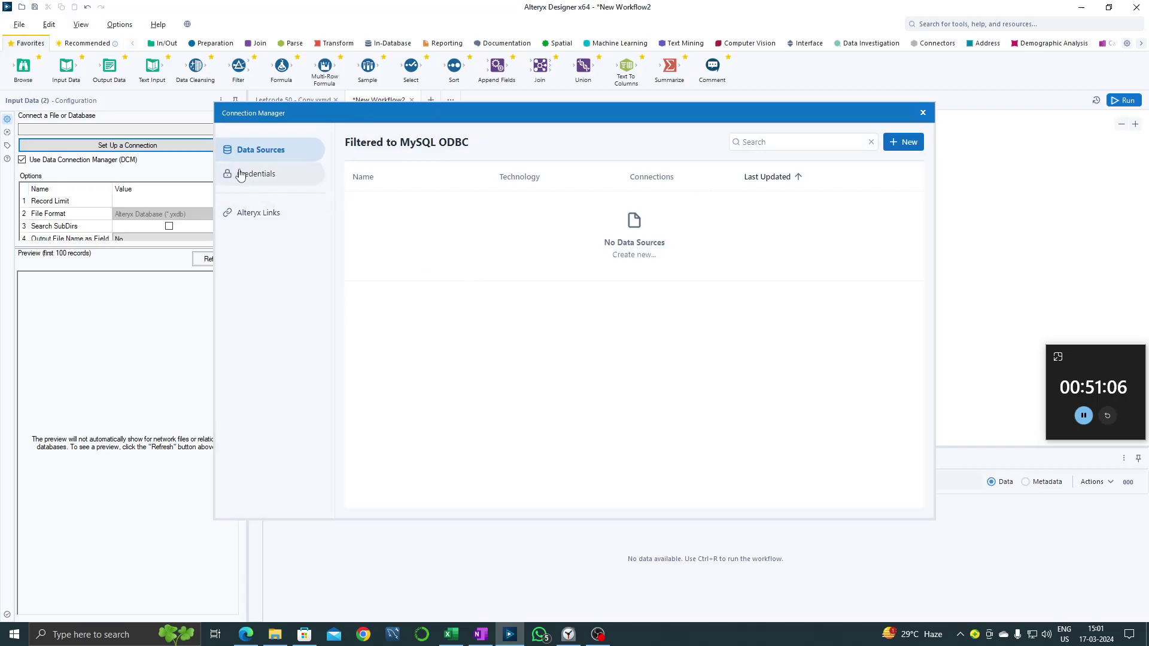
Delete the saved credential some_new_credential, then start a new MySQL ODBC data source.
{"action": "left_click", "coordinate": [257, 173]}
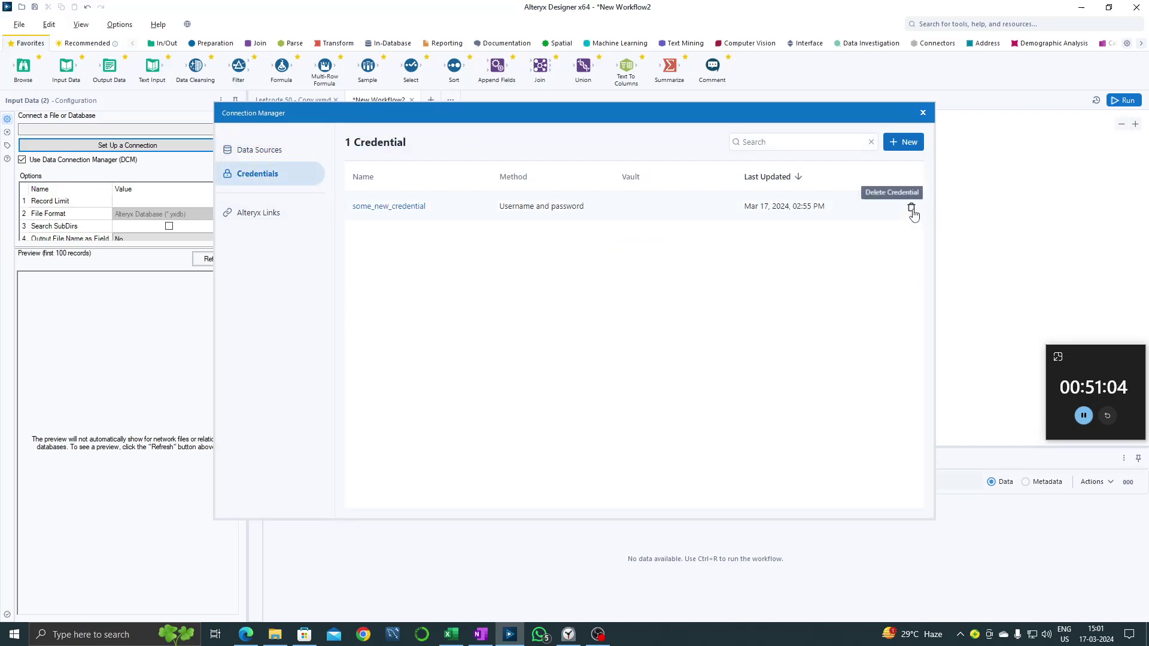
{"action": "left_click", "coordinate": [913, 208]}
{"action": "left_click", "coordinate": [725, 354]}
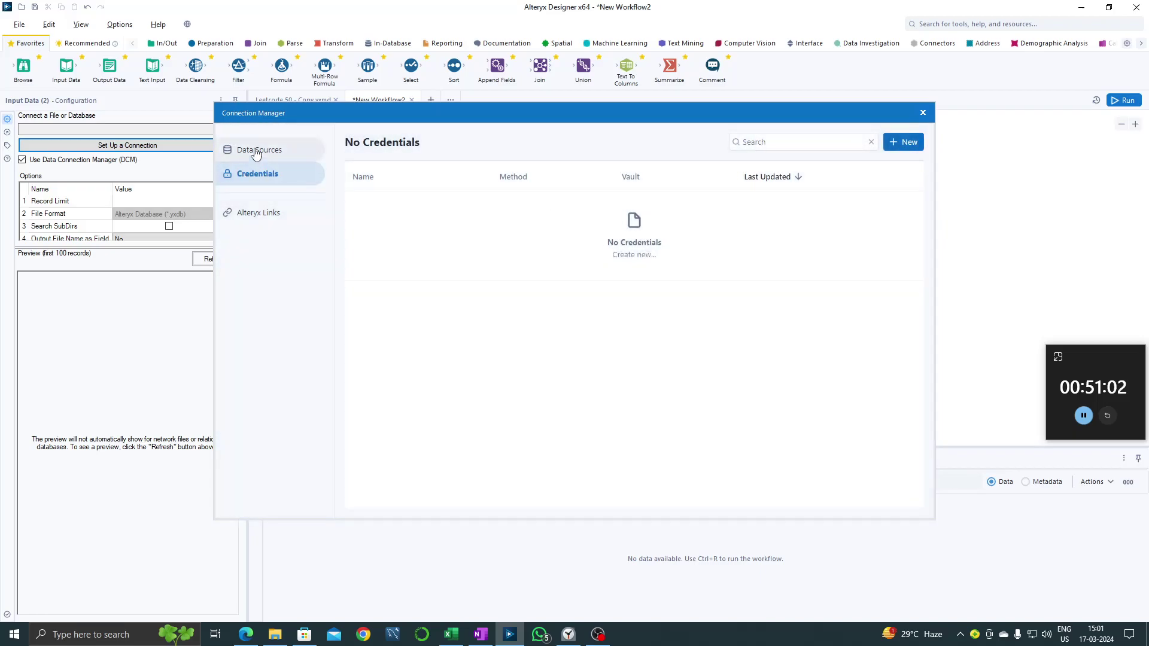
{"action": "left_click", "coordinate": [256, 150]}
{"action": "left_click", "coordinate": [920, 146]}
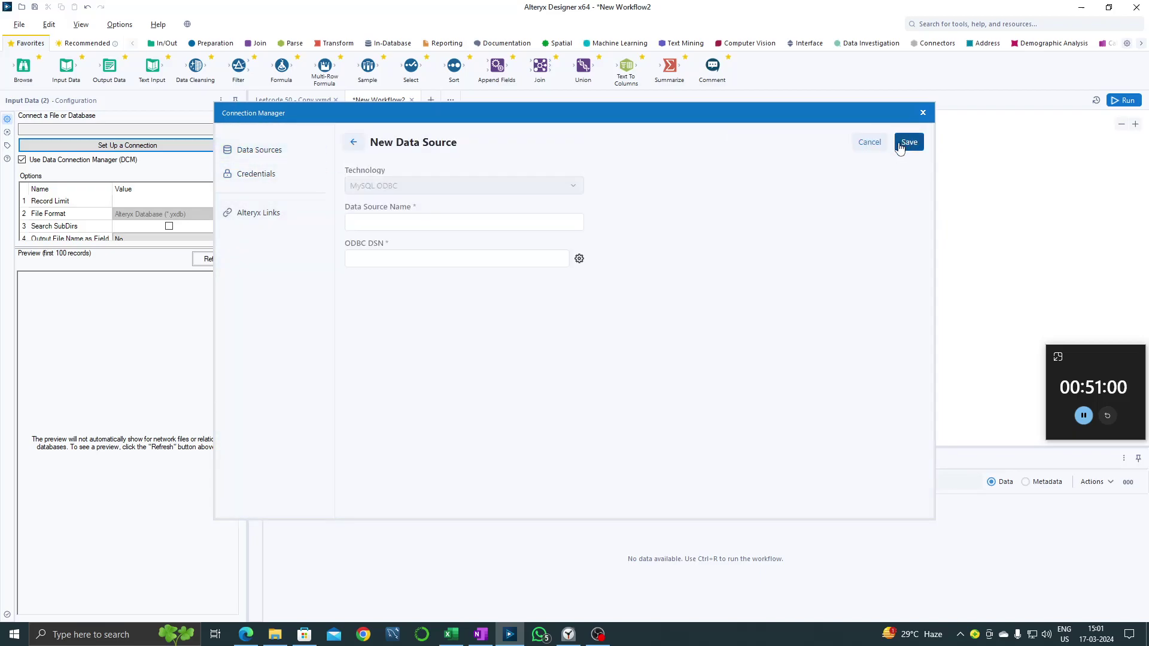
Open the ODBC Data Source Administrator from the ODBC DSN field and list the installed drivers.
{"action": "left_click", "coordinate": [436, 225]}
{"action": "left_click", "coordinate": [389, 262]}
{"action": "left_click", "coordinate": [376, 225]}
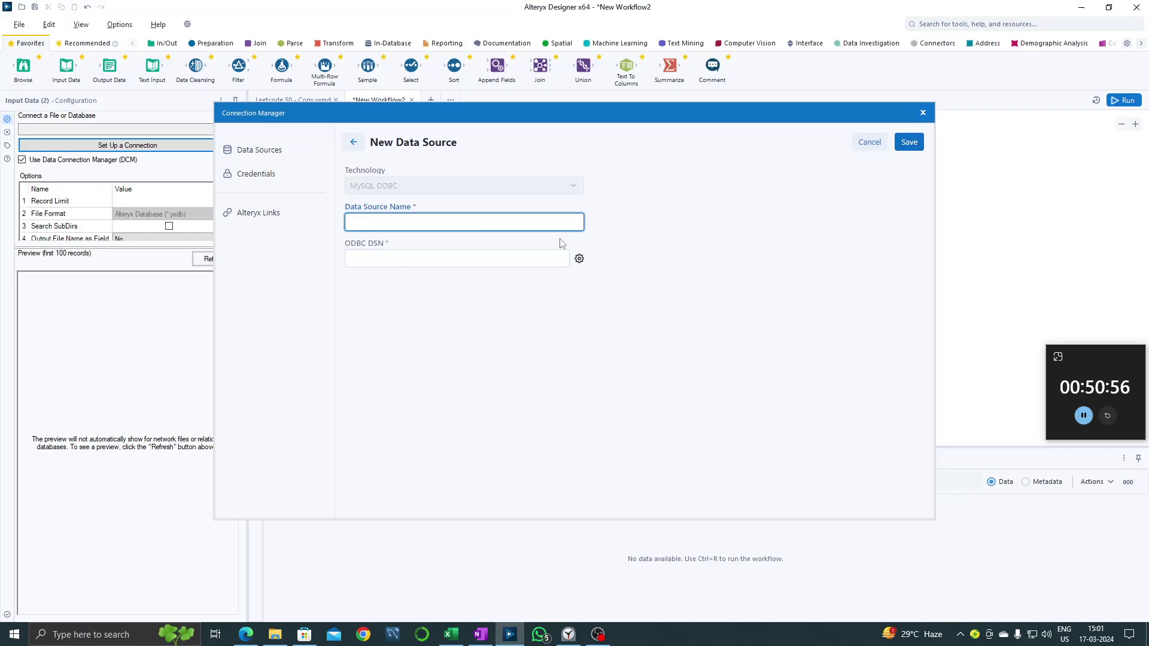
{"action": "left_click", "coordinate": [472, 258]}
{"action": "left_click", "coordinate": [579, 259]}
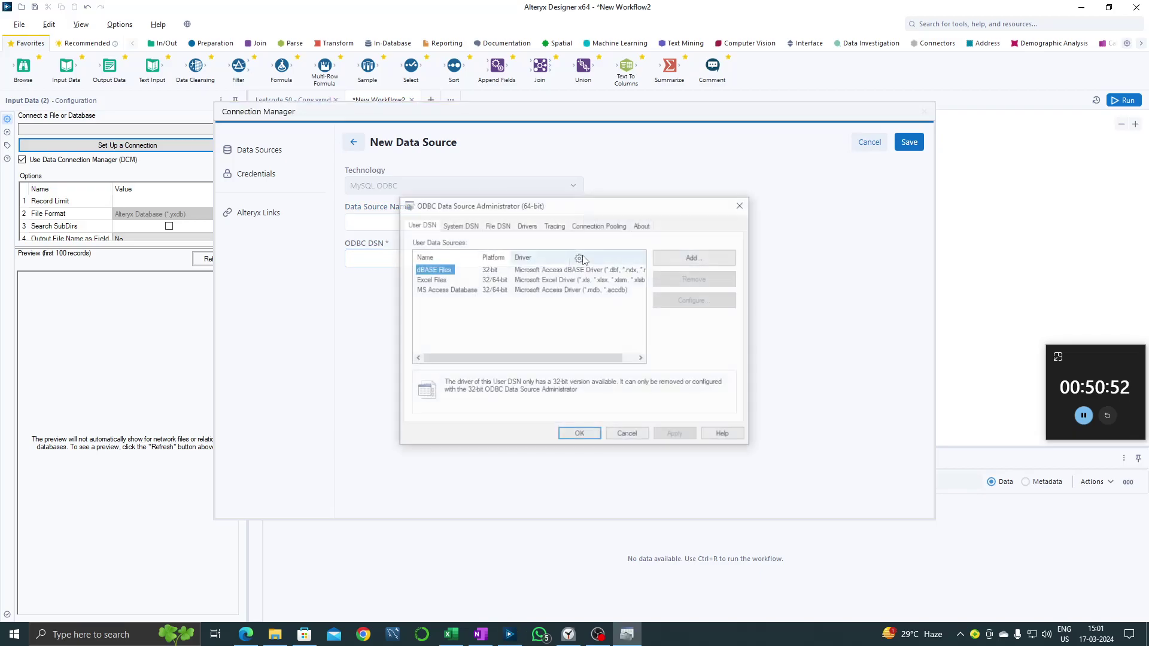
{"action": "left_click_drag", "start_coordinate": [518, 206], "coordinate": [706, 185]}
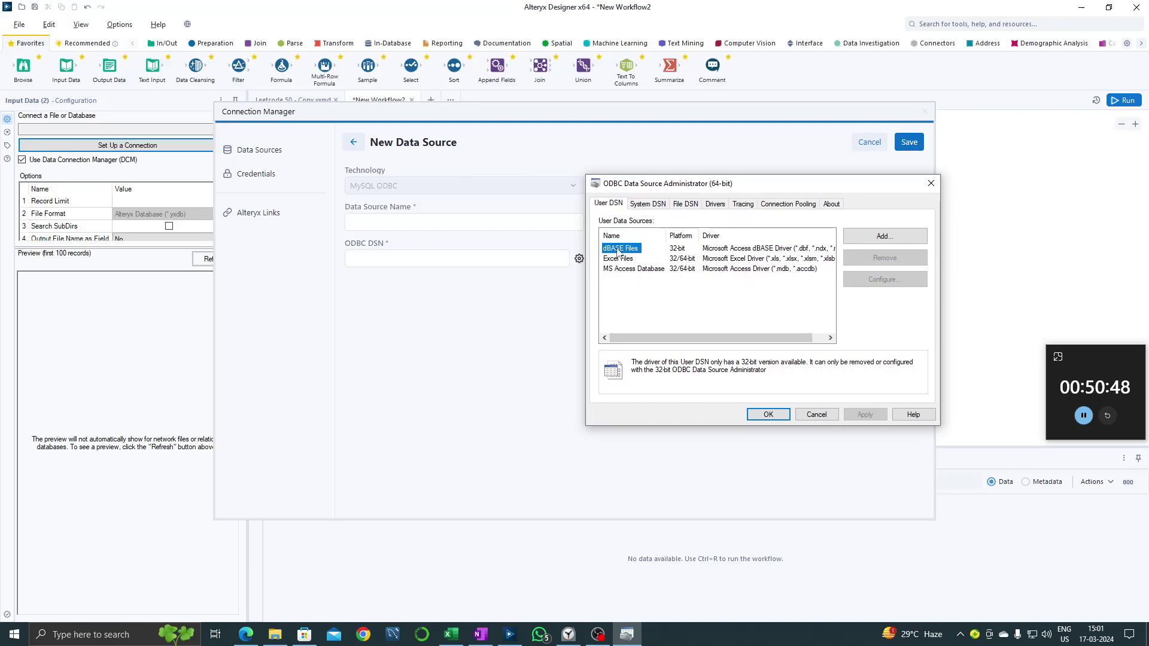
{"action": "left_click", "coordinate": [716, 206]}
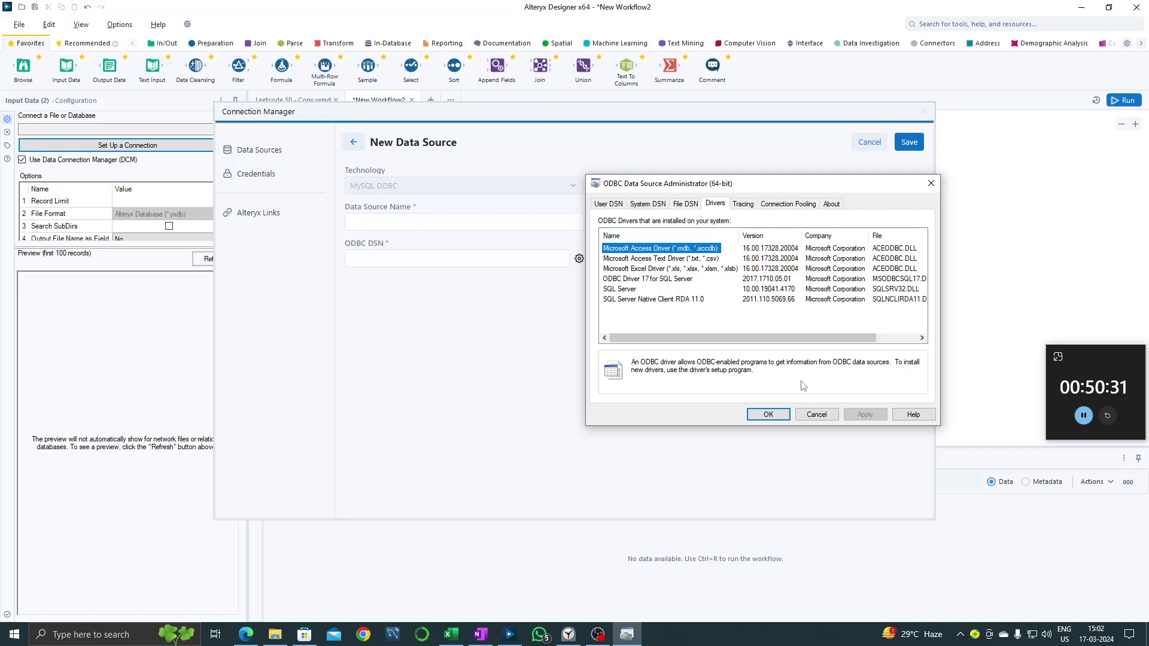
Close the ODBC administrator and Connection Manager to return to the workflow.
{"action": "left_click", "coordinate": [931, 184]}
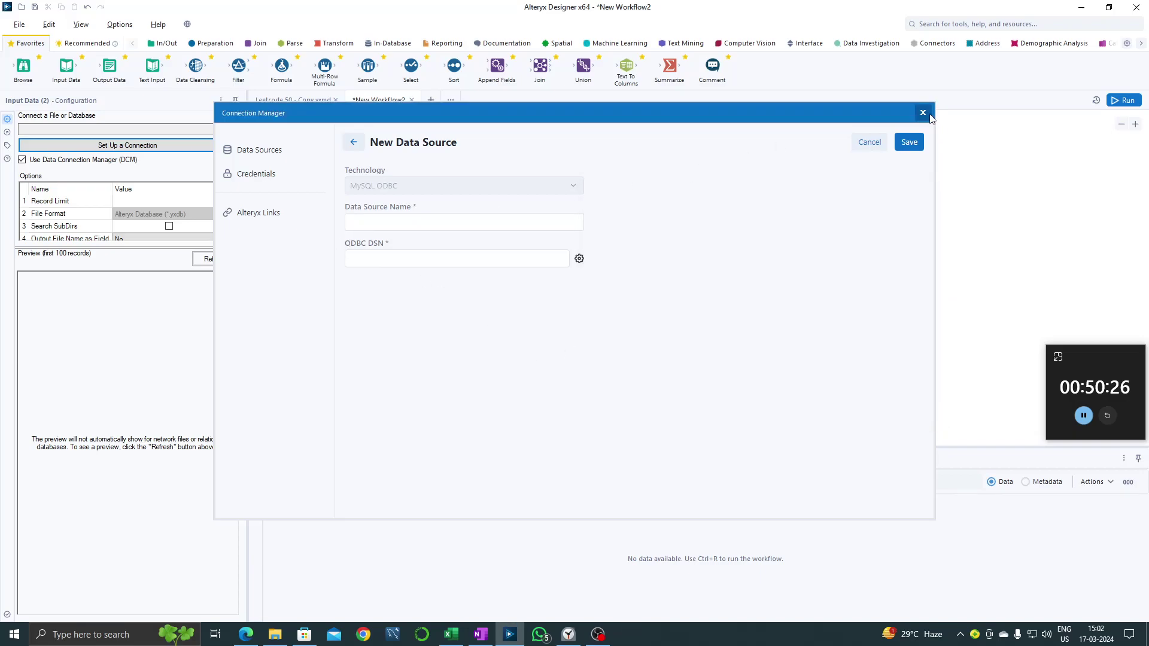
{"action": "left_click", "coordinate": [354, 142]}
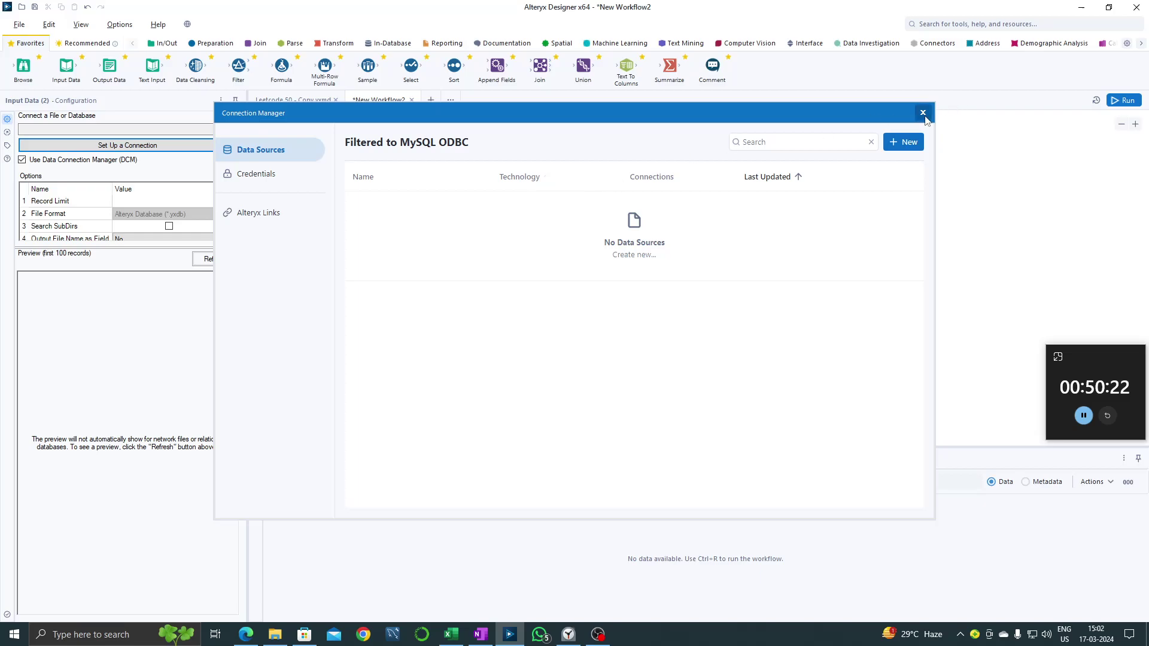
{"action": "left_click", "coordinate": [923, 113]}
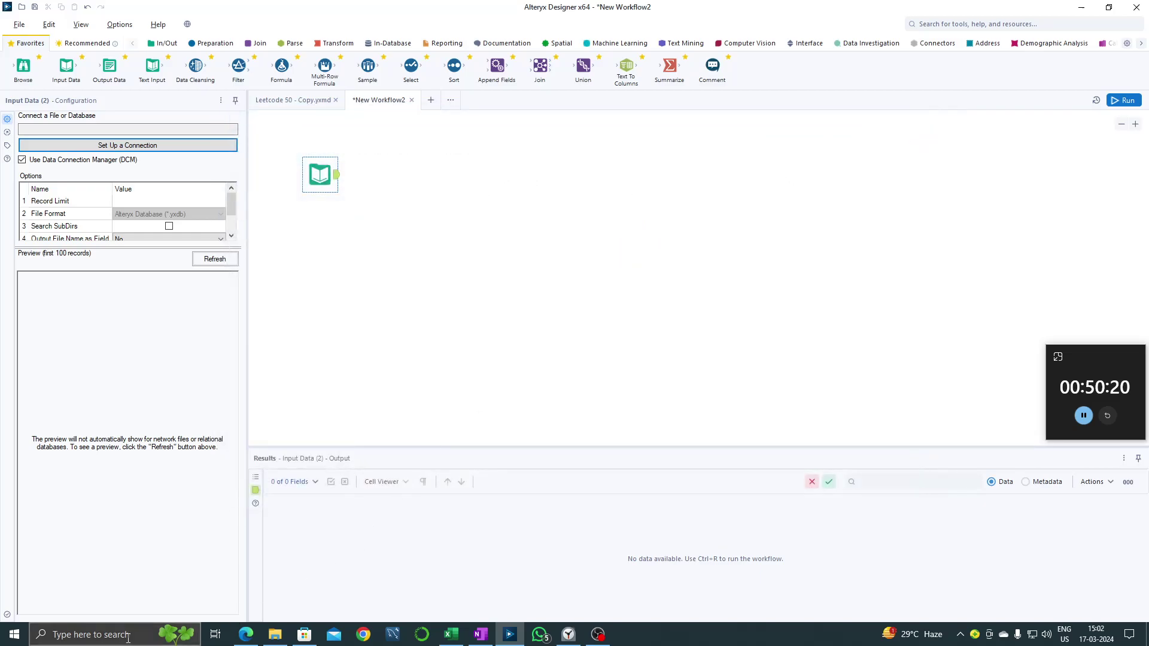
Search the web for 'mysql' in a new Edge tab and open the official MySQL website.
{"action": "left_click", "coordinate": [245, 633]}
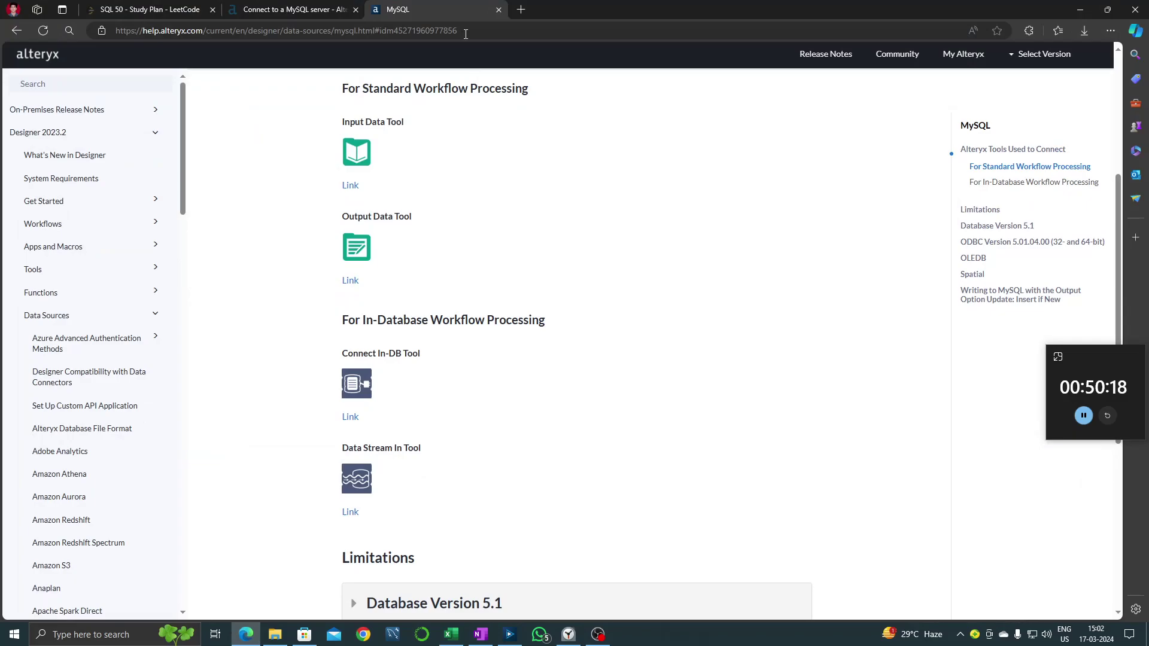
{"action": "left_click", "coordinate": [529, 8]}
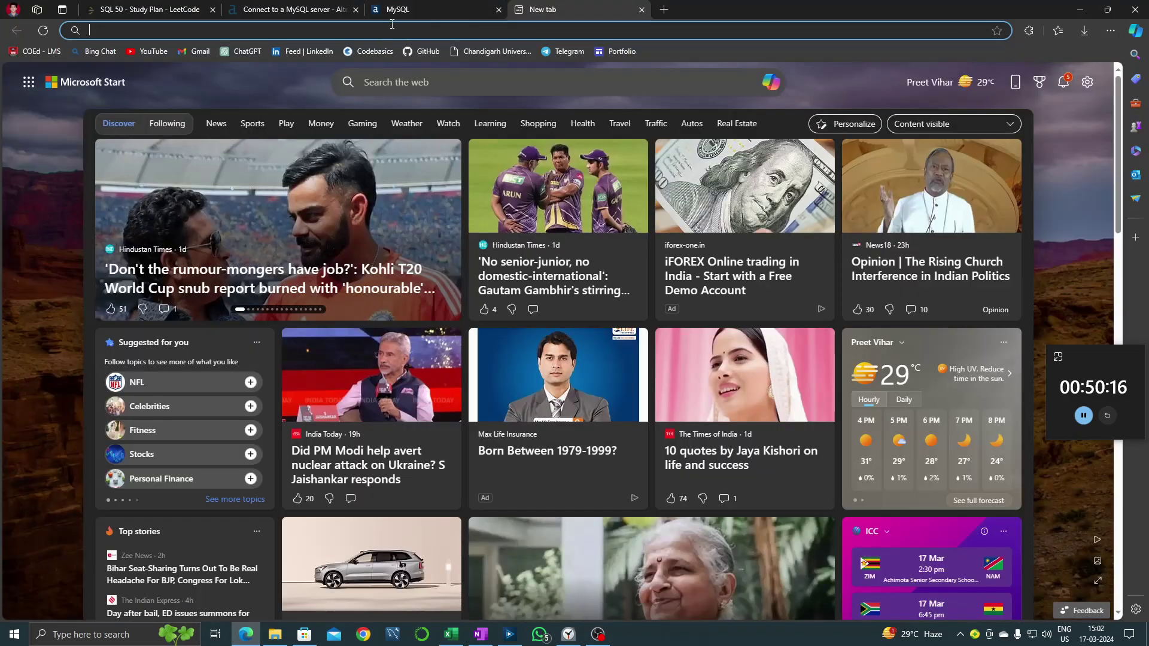
{"action": "type", "text": "mysql"}
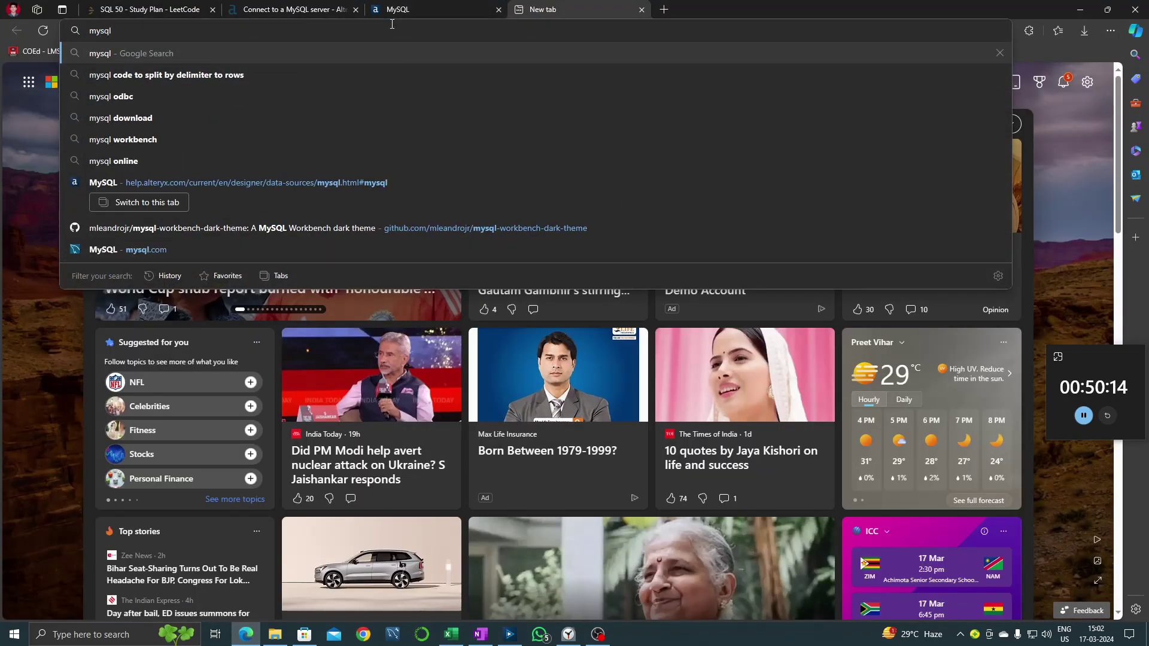
{"action": "key", "text": "Return"}
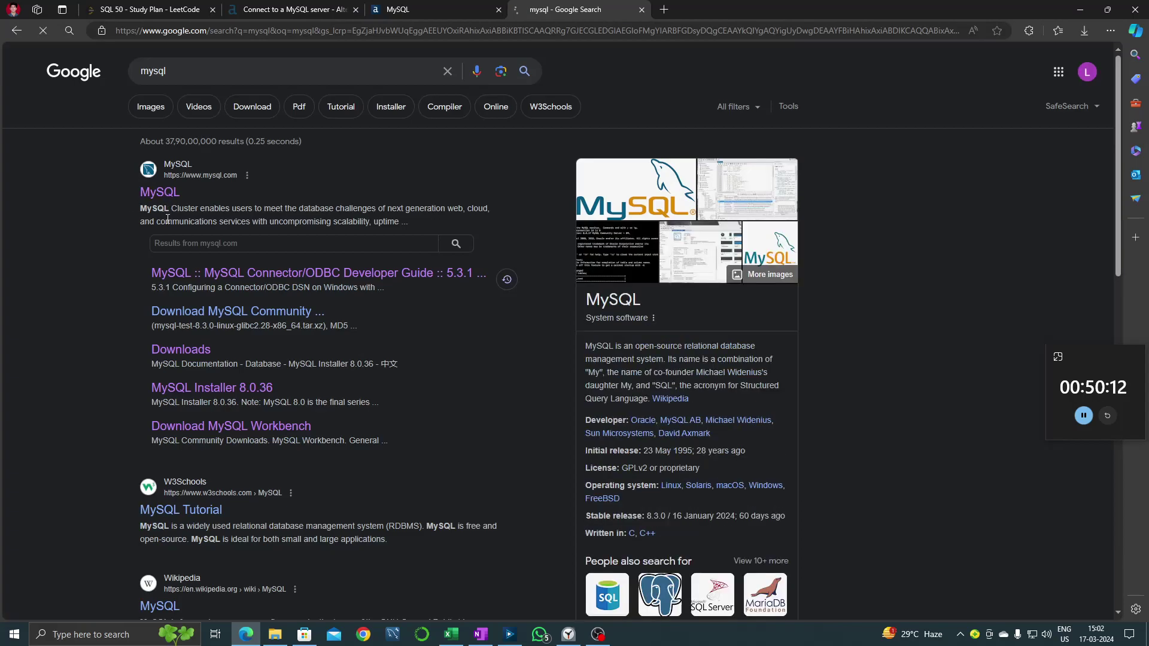
{"action": "left_click", "coordinate": [159, 191]}
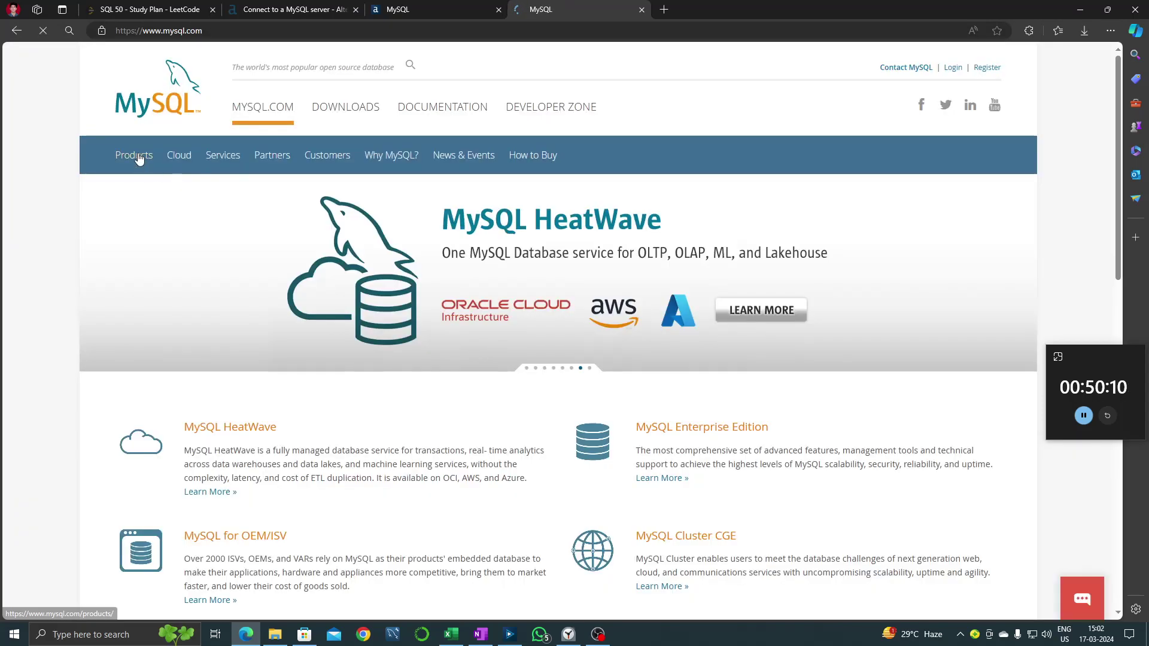
Navigate through Products and Enterprise Edition to the MySQL Connectors page.
{"action": "left_click", "coordinate": [140, 155]}
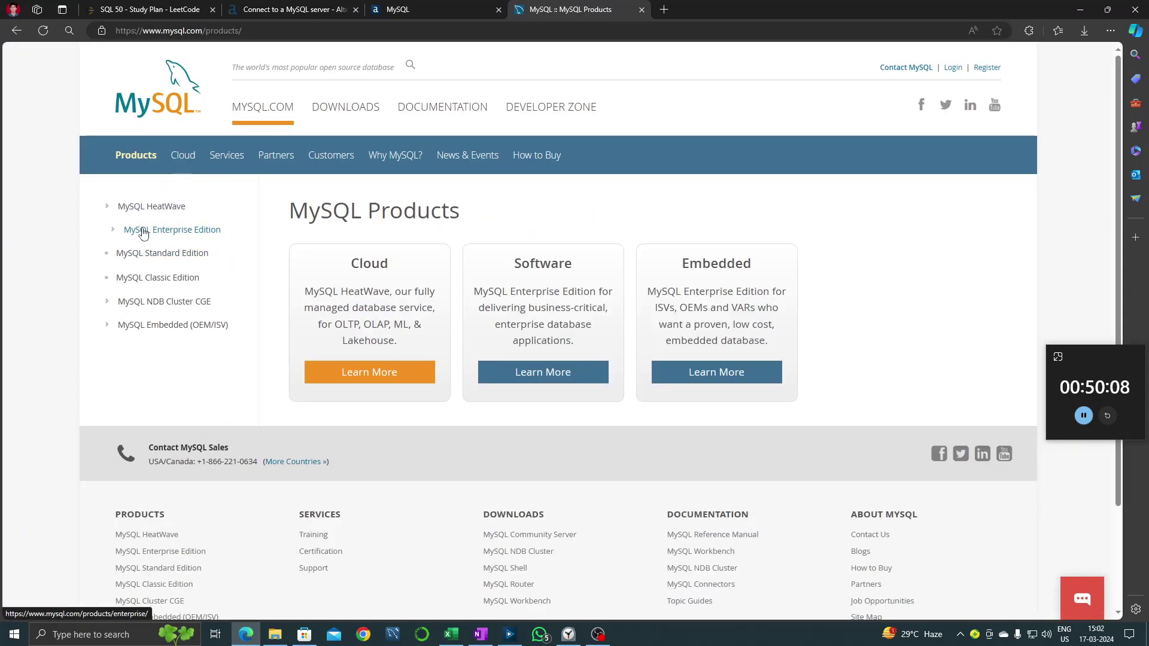
{"action": "left_click", "coordinate": [138, 230]}
{"action": "scroll", "coordinate": [187, 349], "scroll_direction": "down", "scroll_amount": 3}
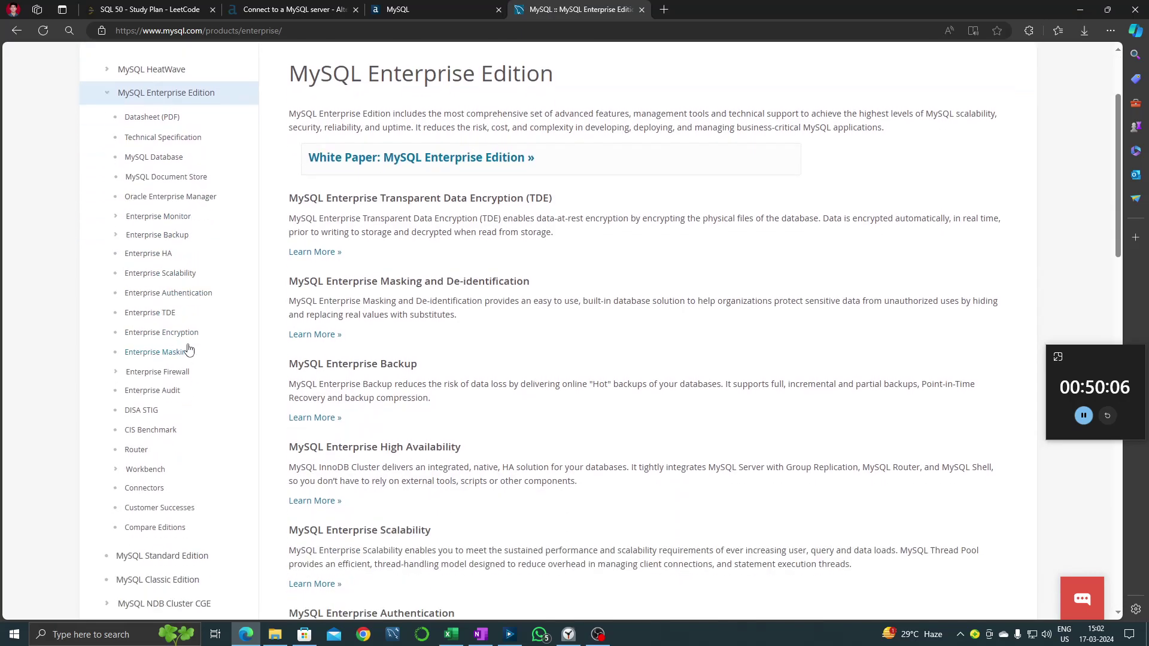
{"action": "left_click", "coordinate": [144, 451]}
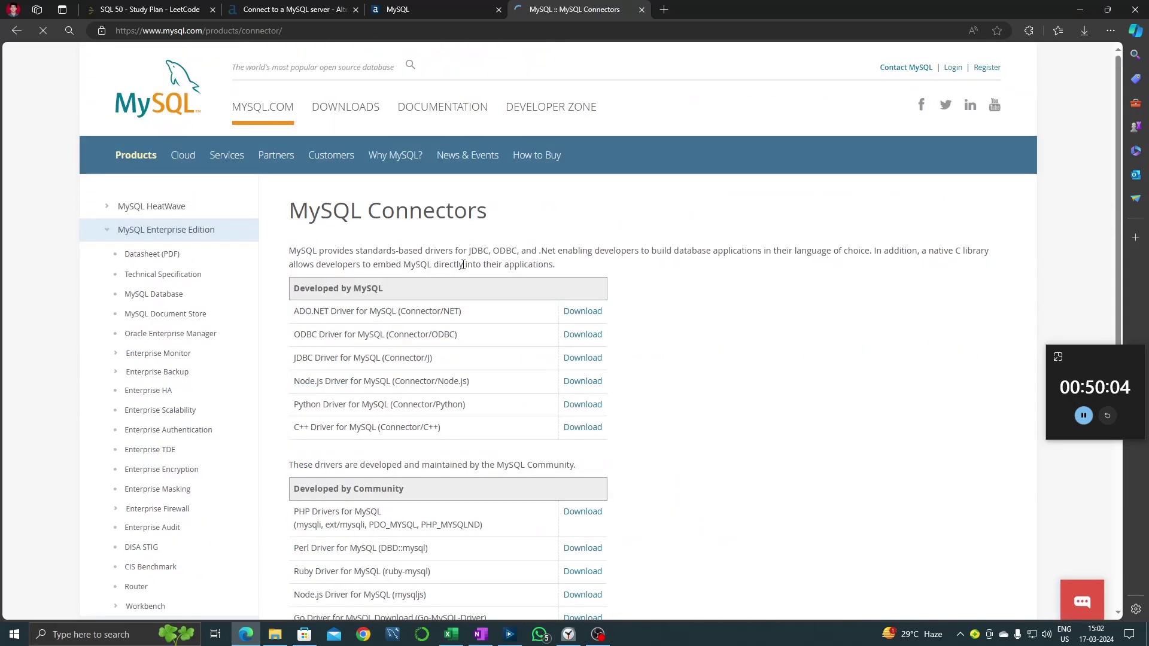
{"action": "scroll", "coordinate": [470, 269], "scroll_direction": "down", "scroll_amount": 3}
{"action": "scroll", "coordinate": [475, 277], "scroll_direction": "up", "scroll_amount": 2}
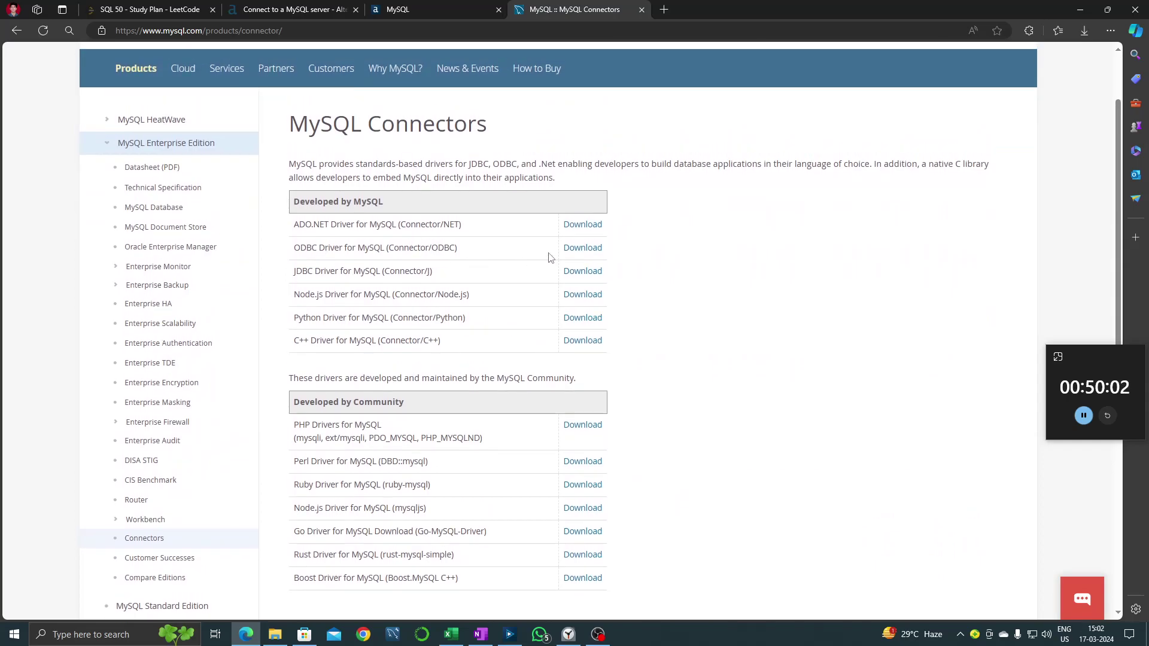
Download the Connector/ODBC 8.3.0 64-bit Windows MSI installer without signing in.
{"action": "left_click", "coordinate": [563, 249]}
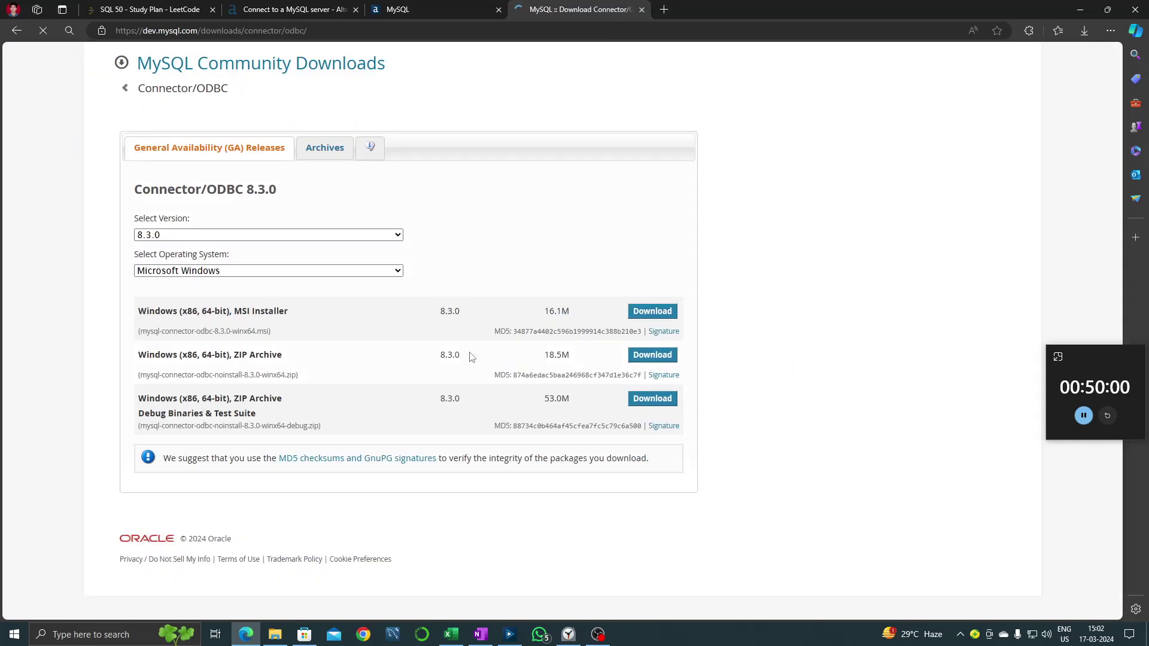
{"action": "left_click", "coordinate": [649, 314]}
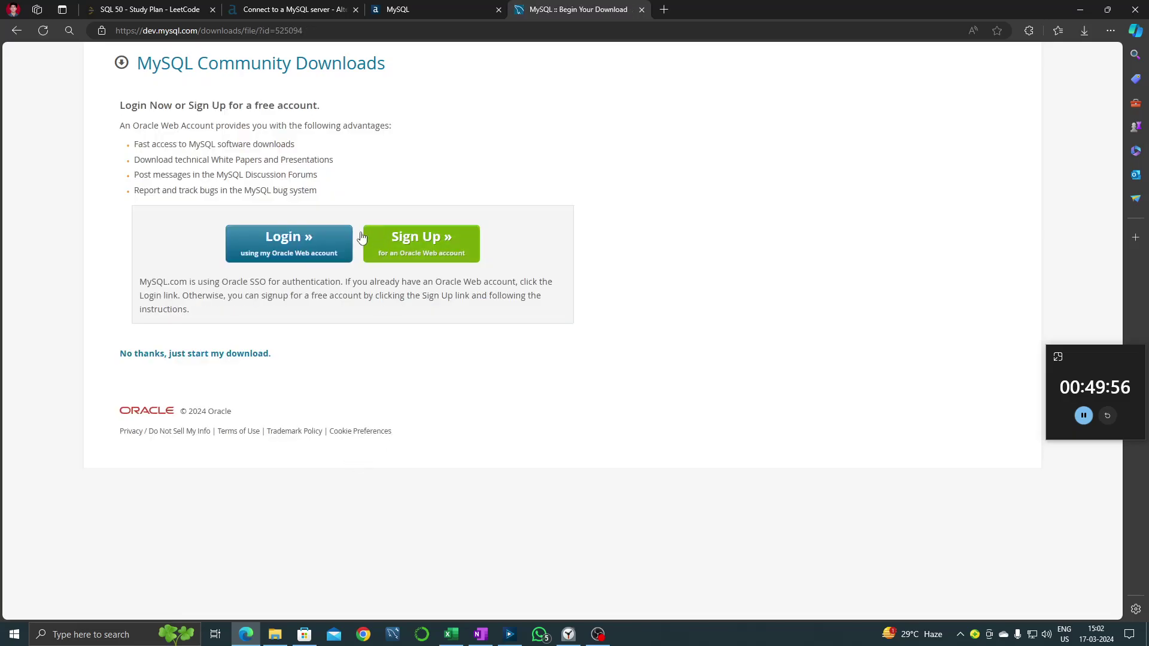
{"action": "left_click", "coordinate": [162, 356]}
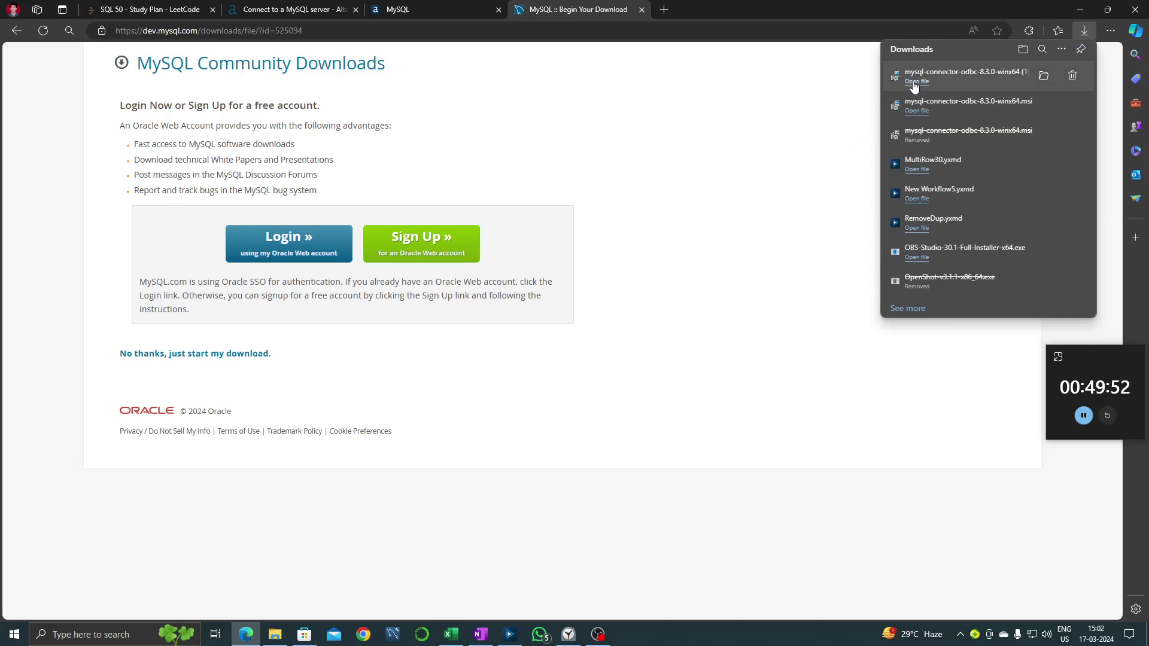
Run the Connector/ODBC installer, accept the license, and install with the Typical setup.
{"action": "left_click", "coordinate": [911, 82]}
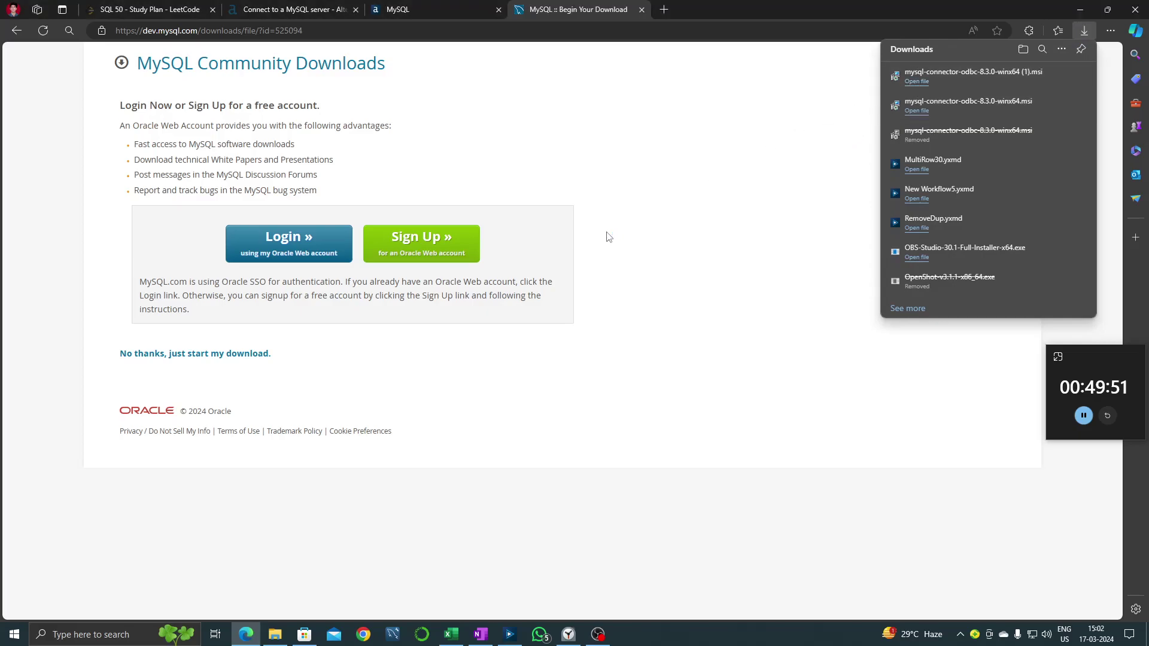
{"action": "left_click", "coordinate": [636, 413]}
{"action": "left_click", "coordinate": [436, 369]}
{"action": "left_click", "coordinate": [634, 413]}
{"action": "left_click", "coordinate": [633, 412]}
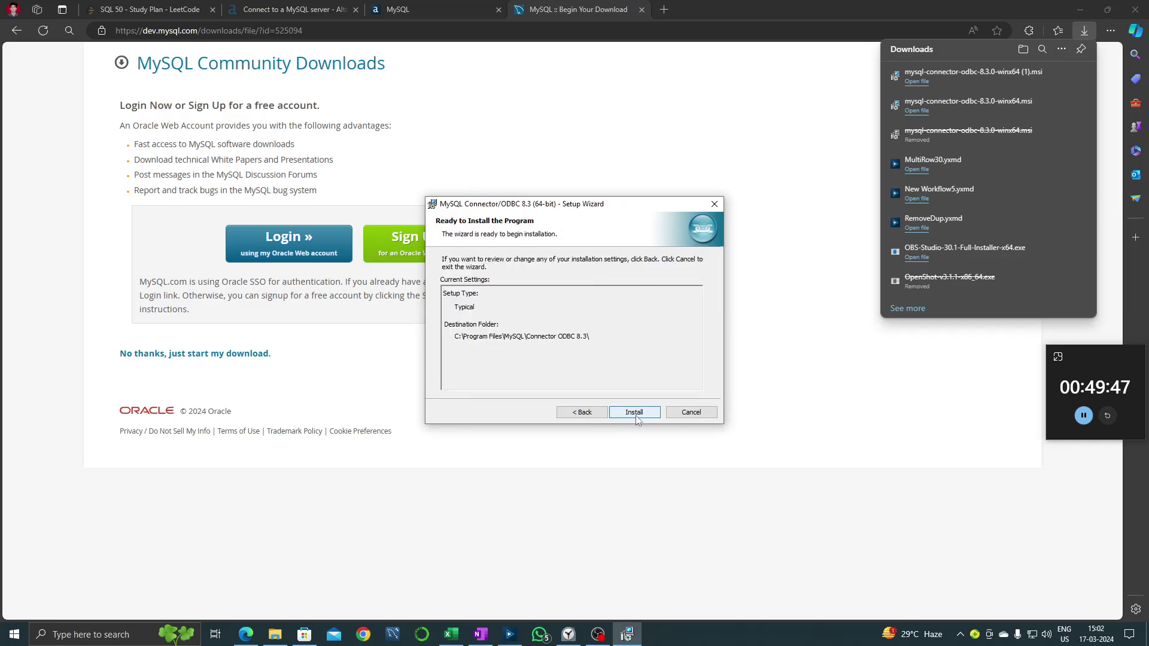
{"action": "left_click", "coordinate": [633, 412]}
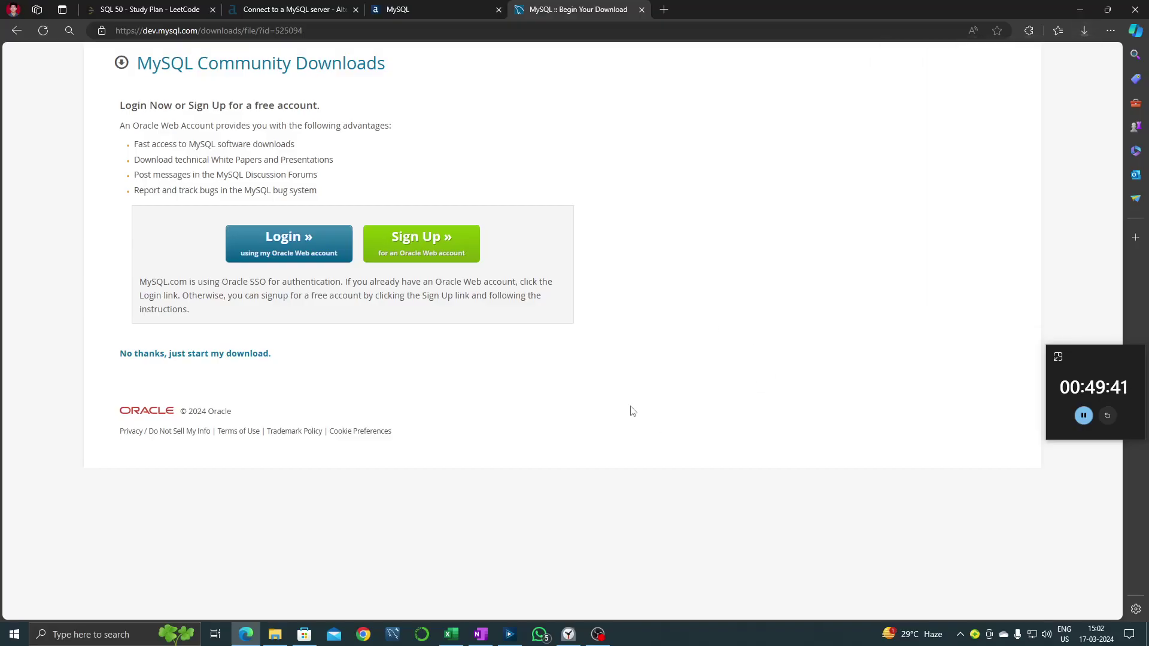
{"action": "left_click", "coordinate": [510, 634]}
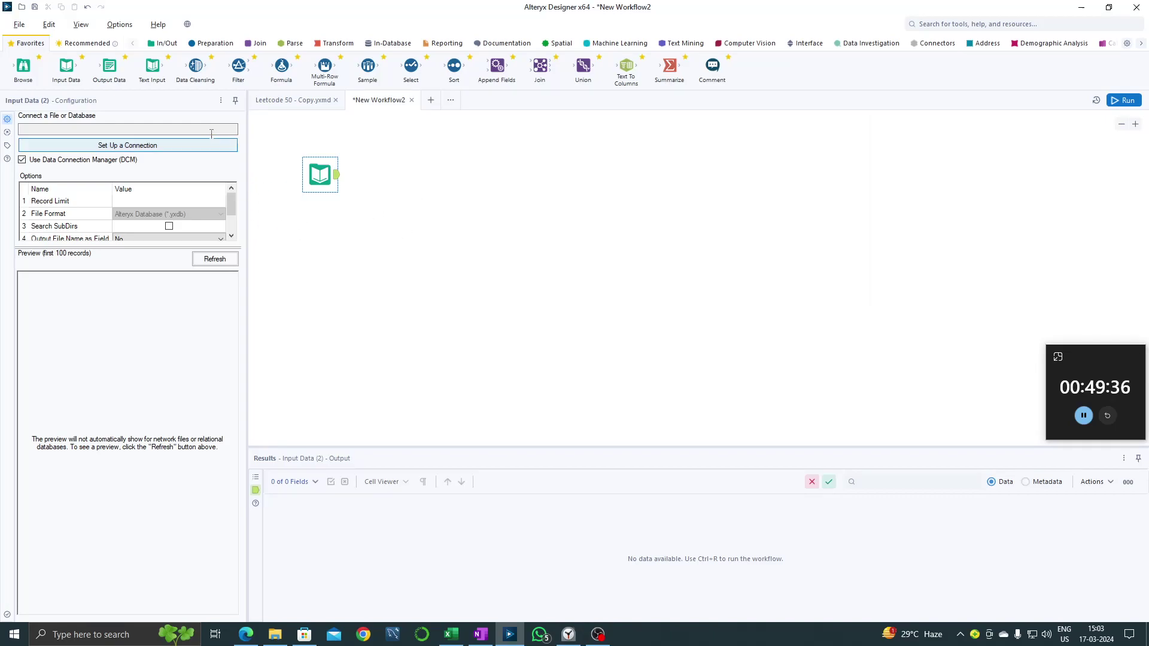
Reopen the Input Data connections and choose the MySQL ODBC link under Data sources.
{"action": "left_click", "coordinate": [144, 147]}
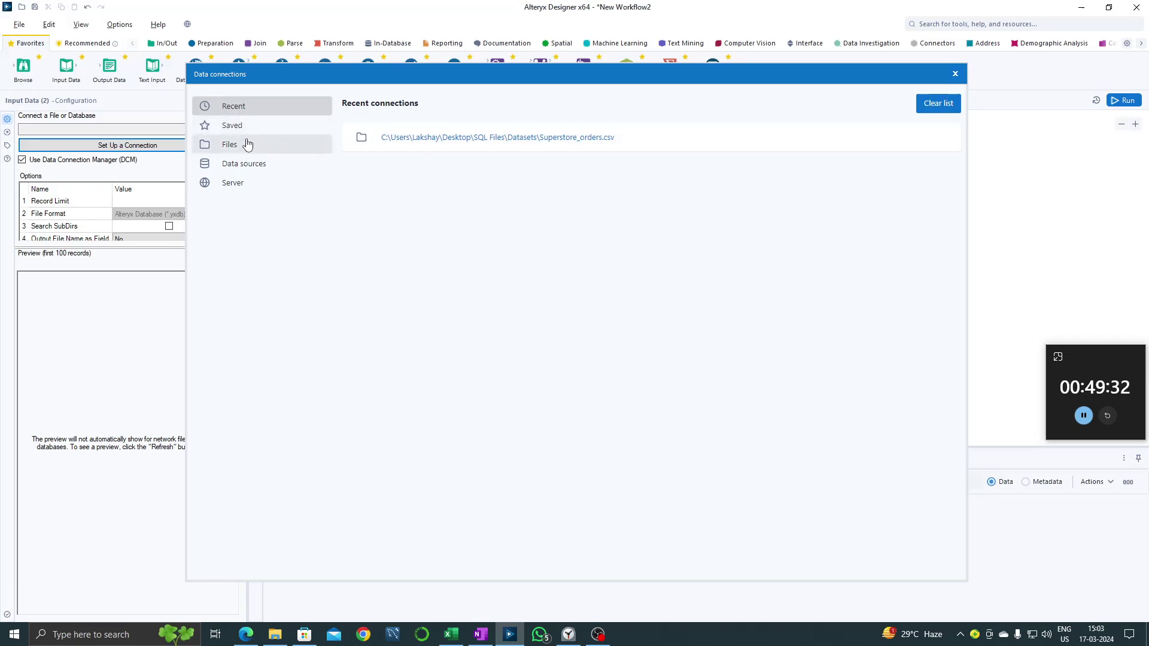
{"action": "left_click", "coordinate": [256, 165]}
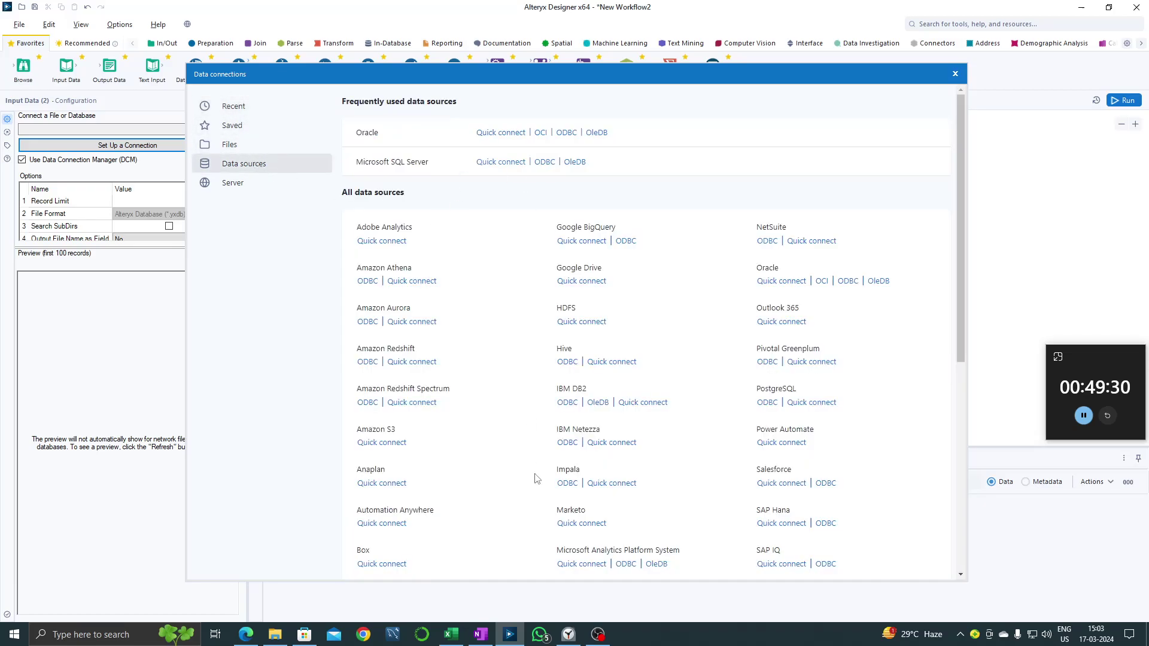
{"action": "scroll", "coordinate": [567, 419], "scroll_direction": "down", "scroll_amount": 6}
{"action": "left_click", "coordinate": [568, 543]}
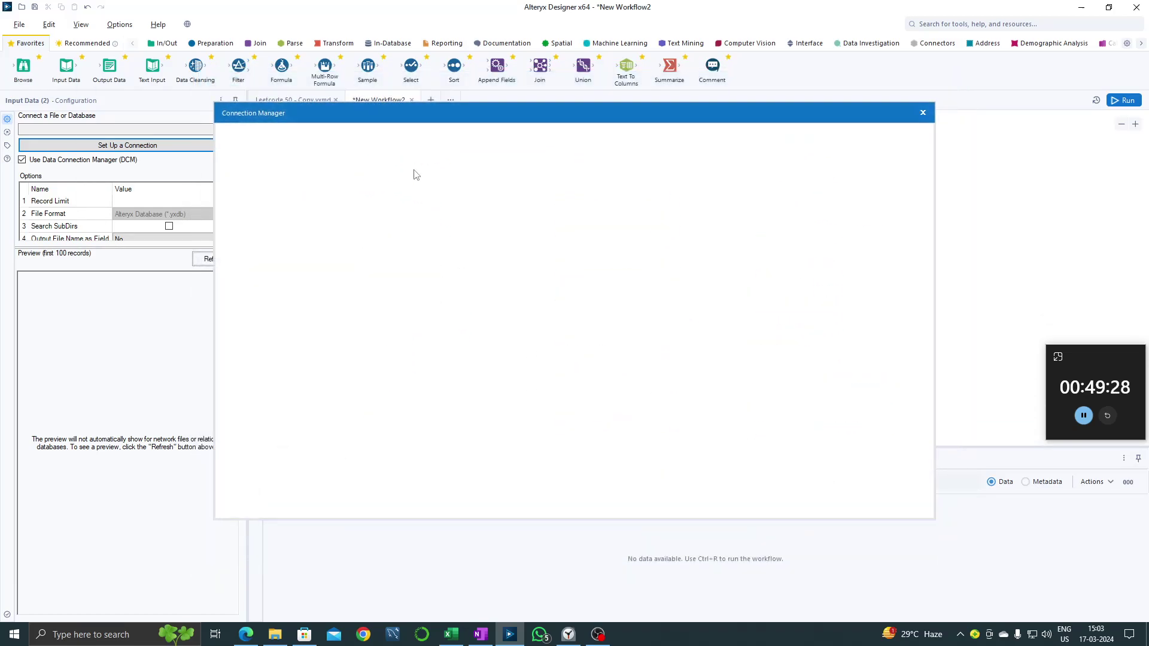
Start a new data source and check the Drivers tab for the MySQL ODBC 8.3 ANSI Driver.
{"action": "left_click", "coordinate": [893, 147]}
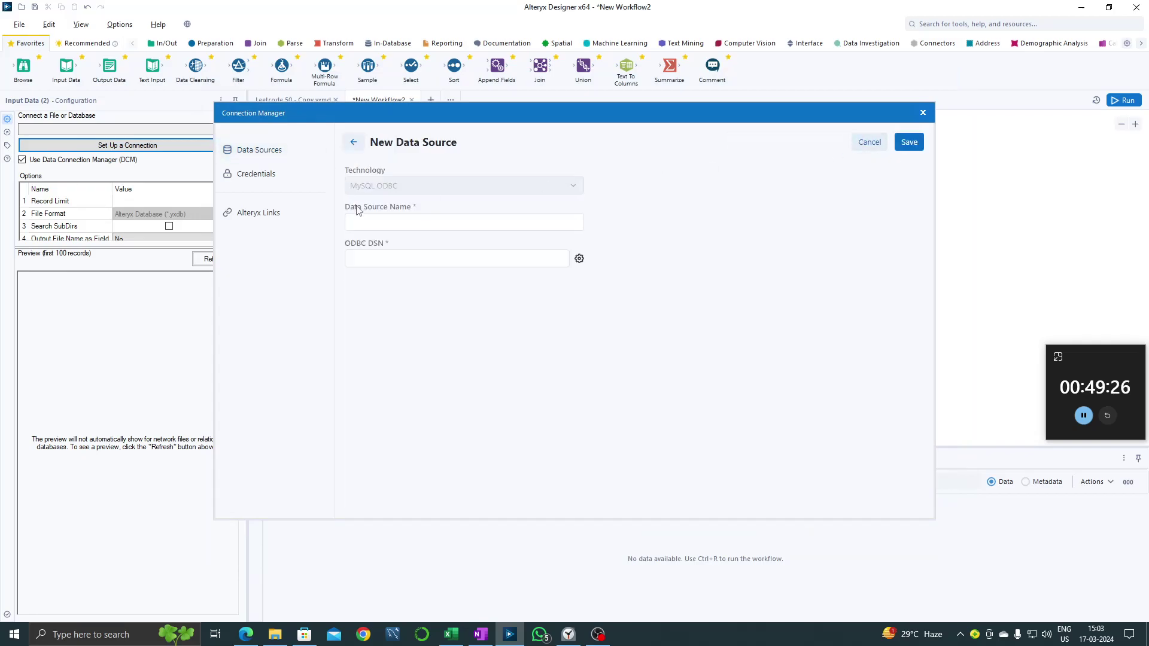
{"action": "left_click", "coordinate": [579, 258]}
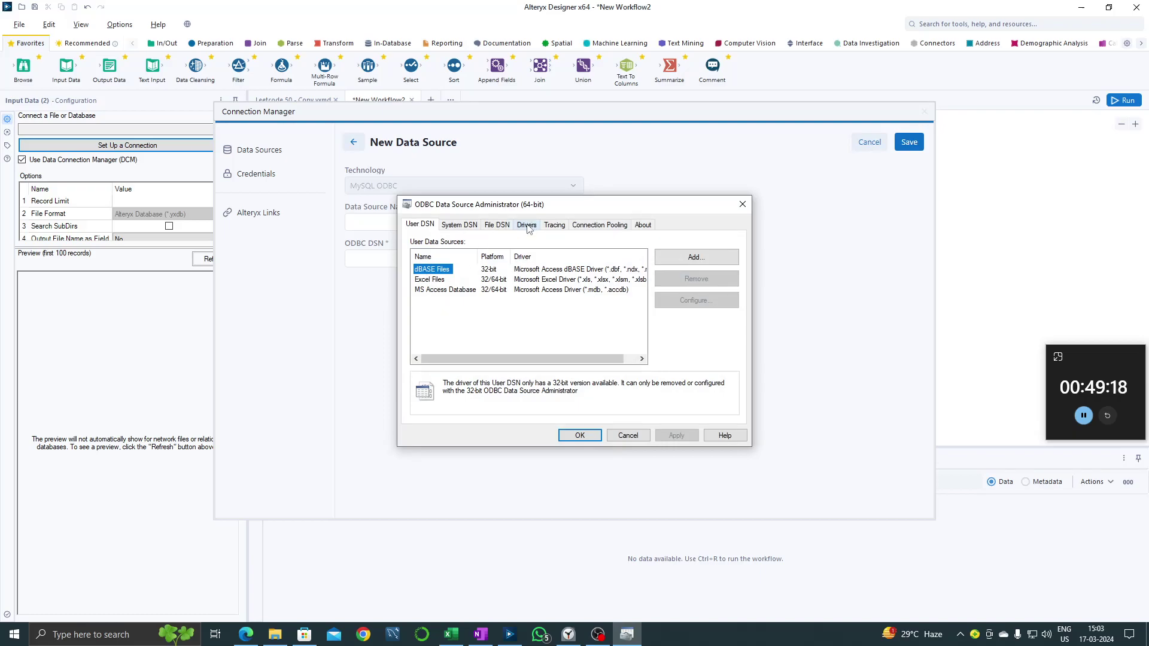
{"action": "left_click", "coordinate": [532, 226]}
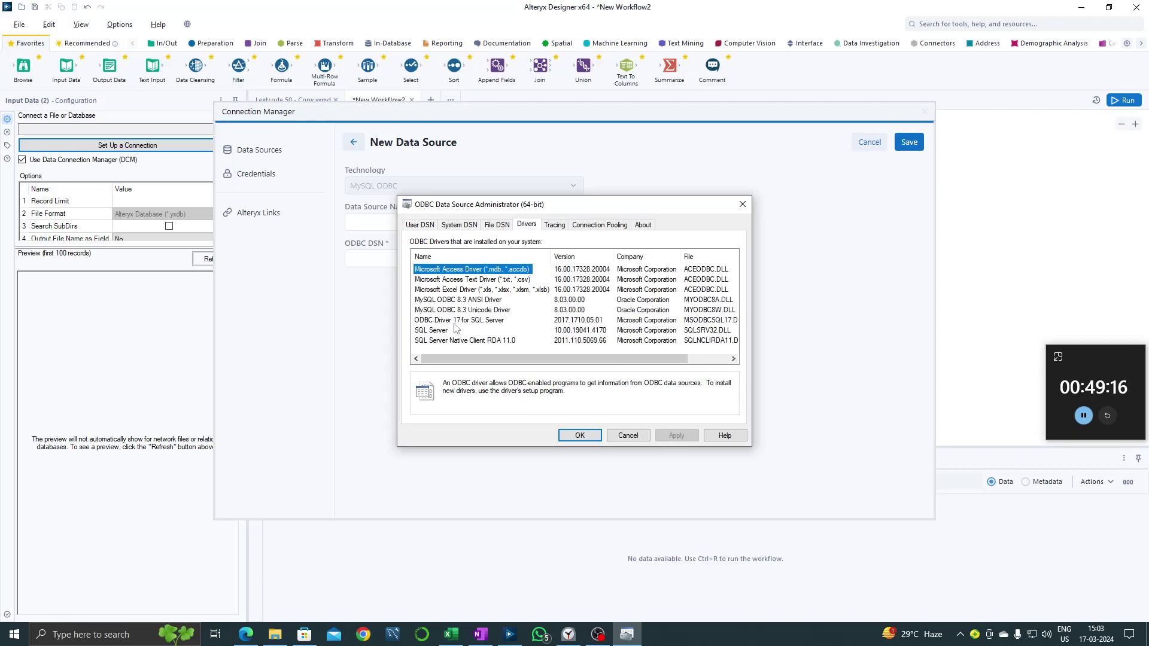
{"action": "left_click", "coordinate": [437, 301]}
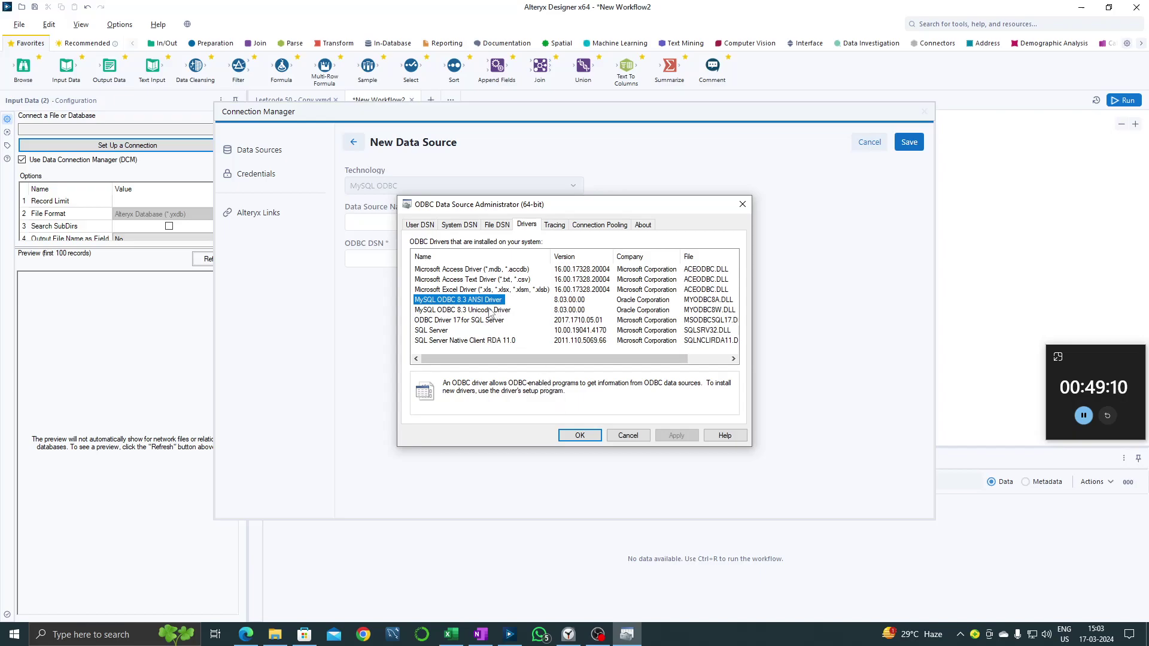
{"action": "left_click", "coordinate": [420, 225]}
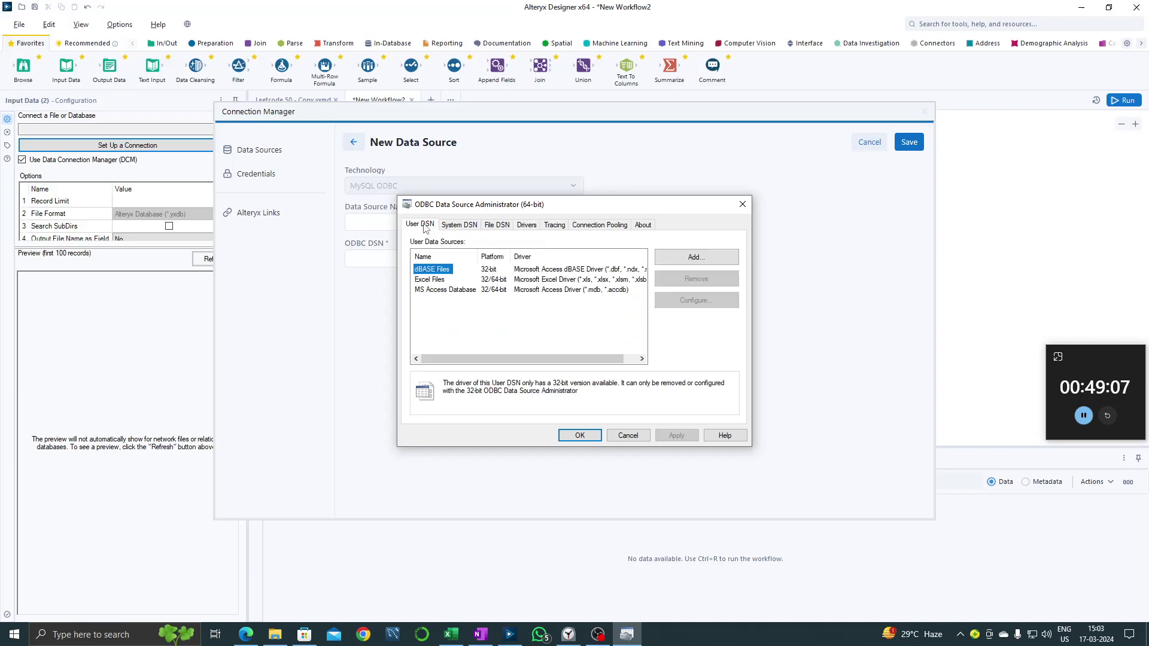
{"action": "left_click", "coordinate": [527, 225]}
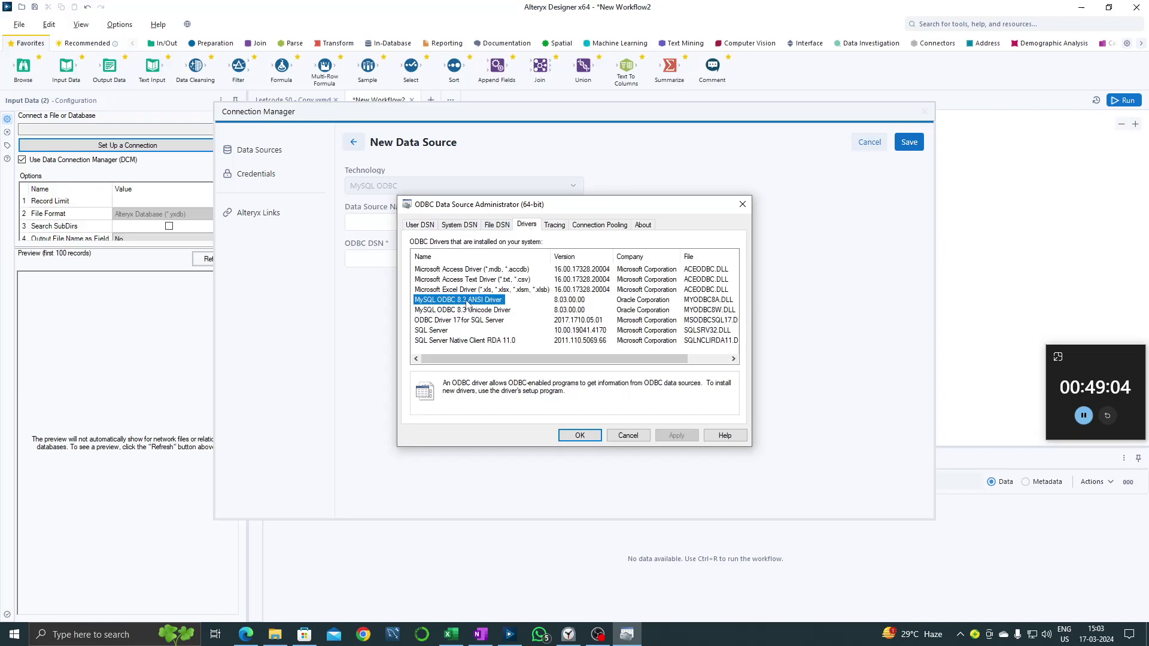
Close the ODBC Data Source Administrator, reopen it, and close it again.
{"action": "left_click", "coordinate": [743, 204]}
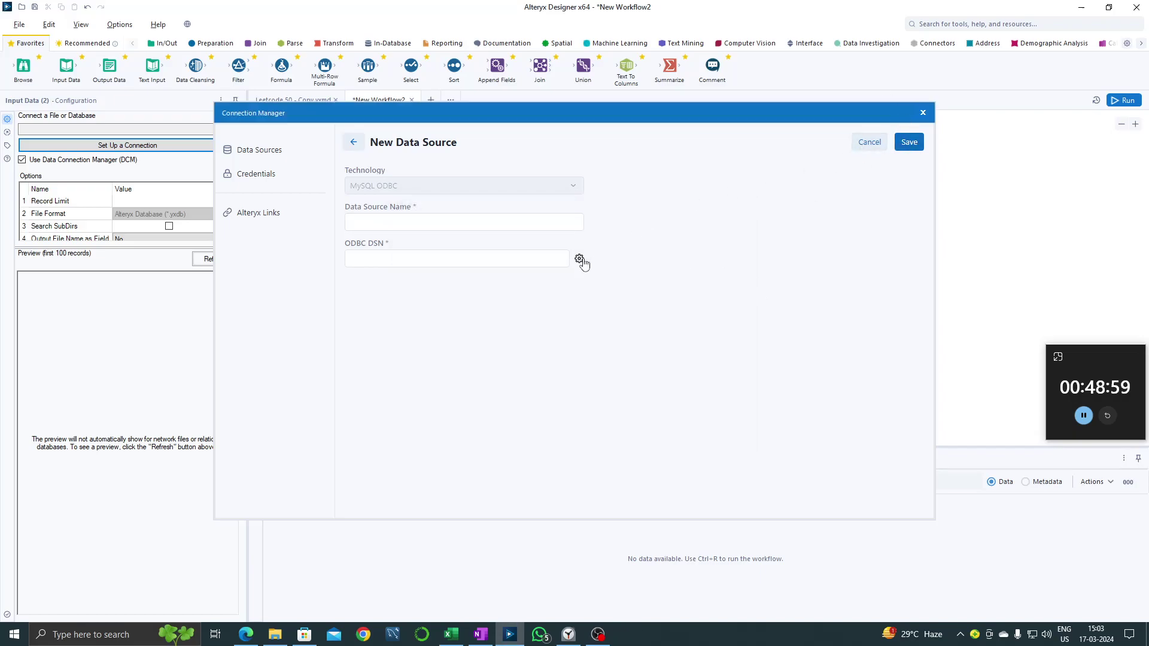
{"action": "left_click", "coordinate": [580, 259]}
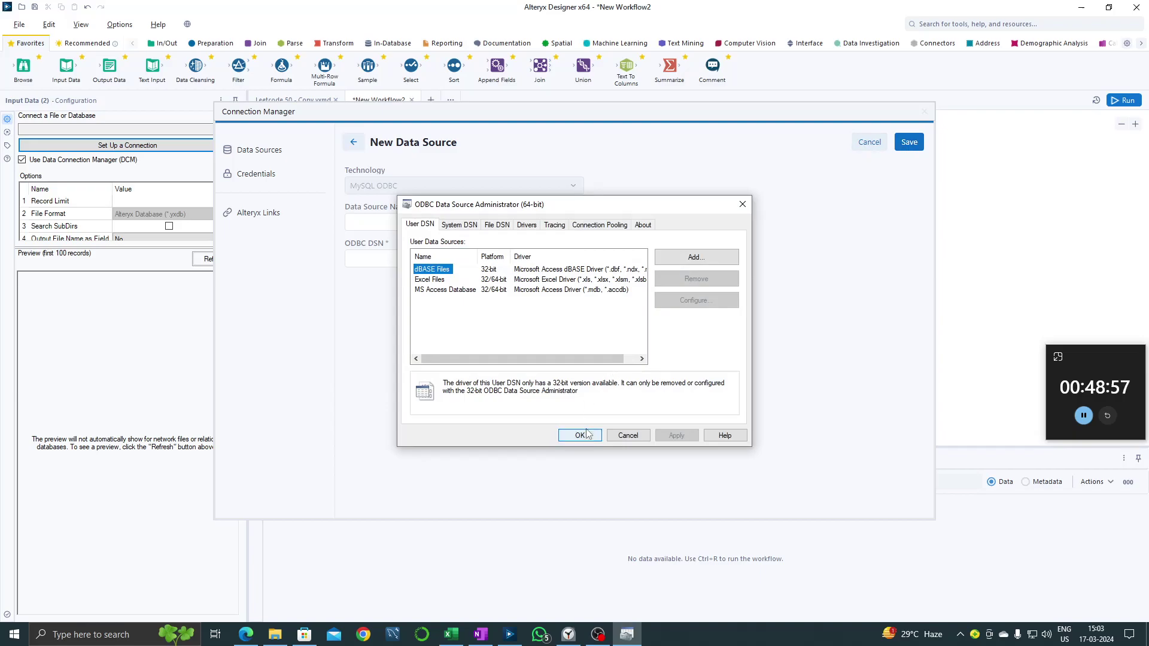
{"action": "left_click", "coordinate": [743, 204]}
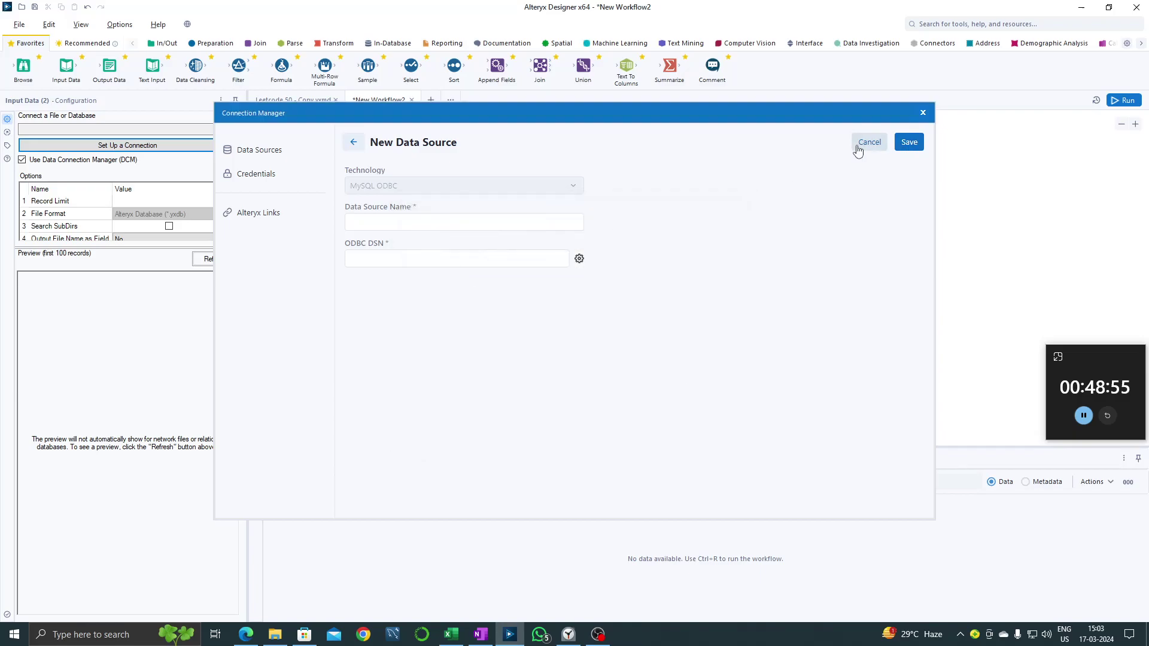
Abandon the new data source form and launch ODBC Data Sources (64-bit) via Windows search.
{"action": "left_click", "coordinate": [870, 143]}
{"action": "left_click", "coordinate": [106, 629]}
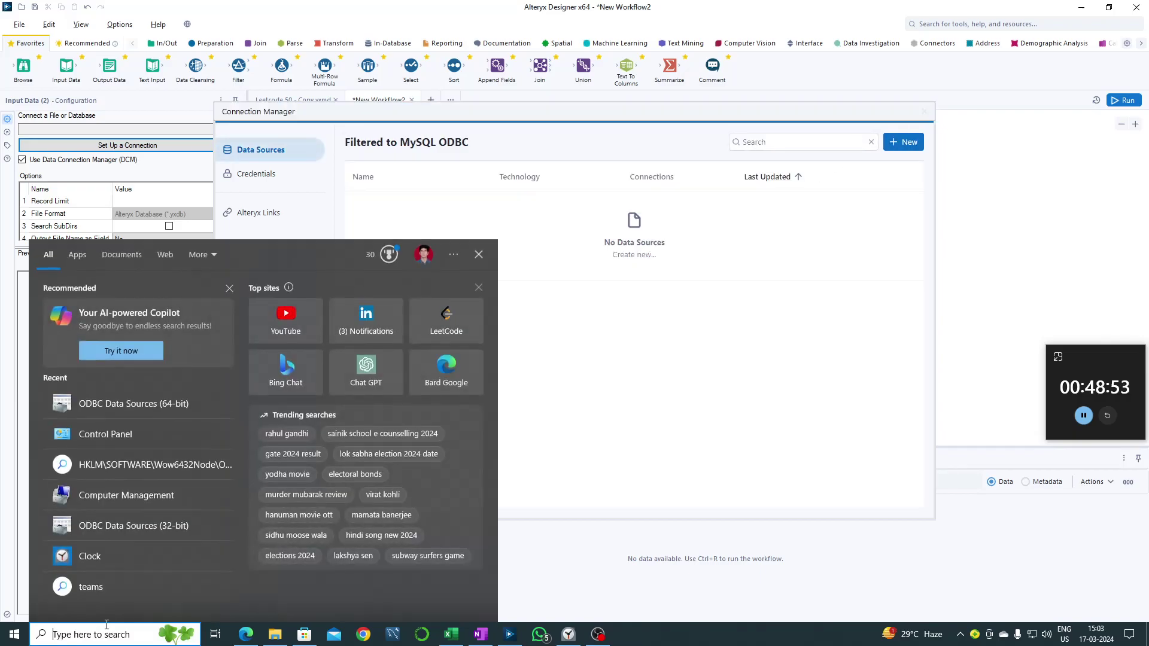
{"action": "type", "text": "odbc"}
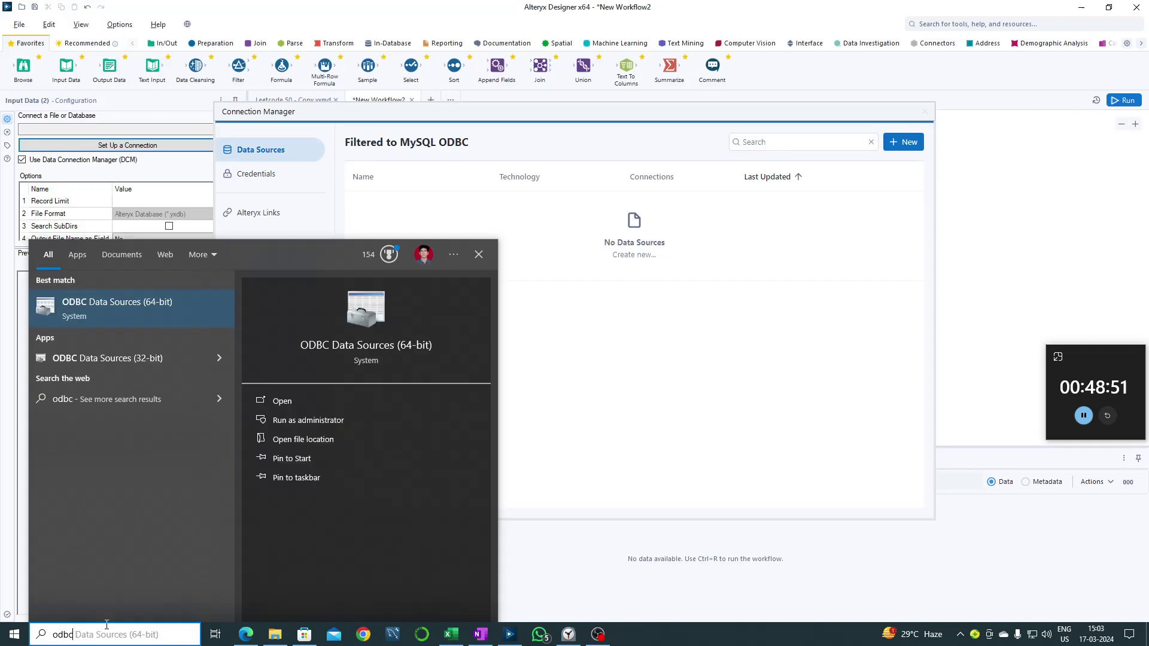
{"action": "left_click", "coordinate": [154, 303]}
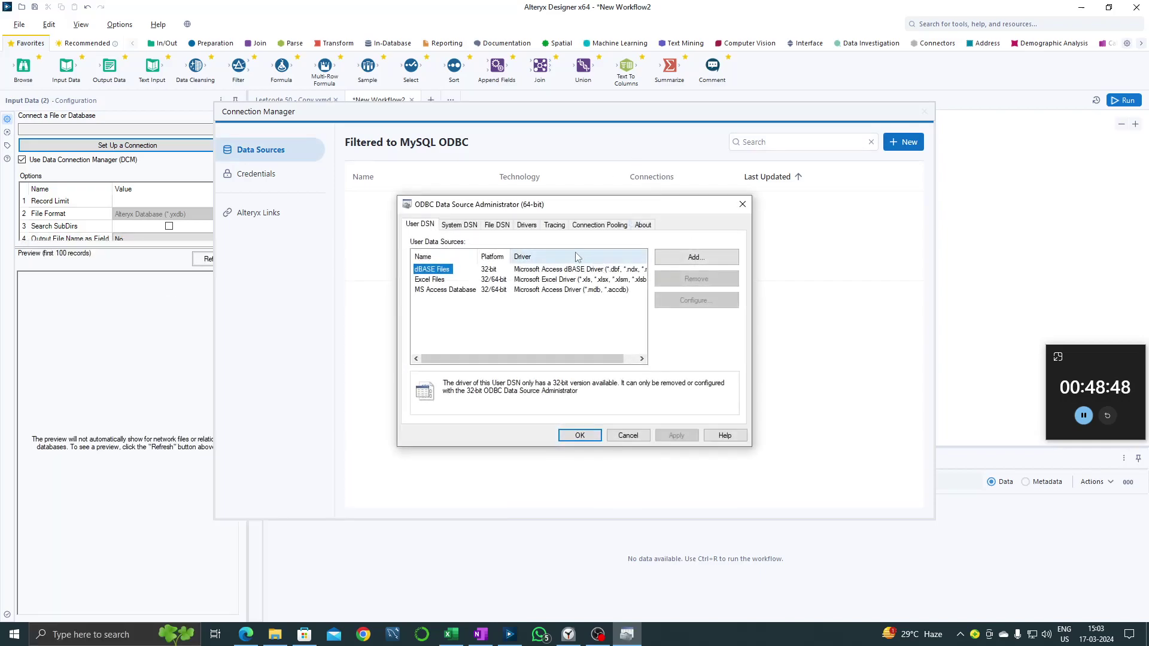
Verify the MySQL ODBC 8.3 ANSI Driver is installed, then show the User DSN list.
{"action": "left_click_drag", "start_coordinate": [521, 206], "coordinate": [694, 185]}
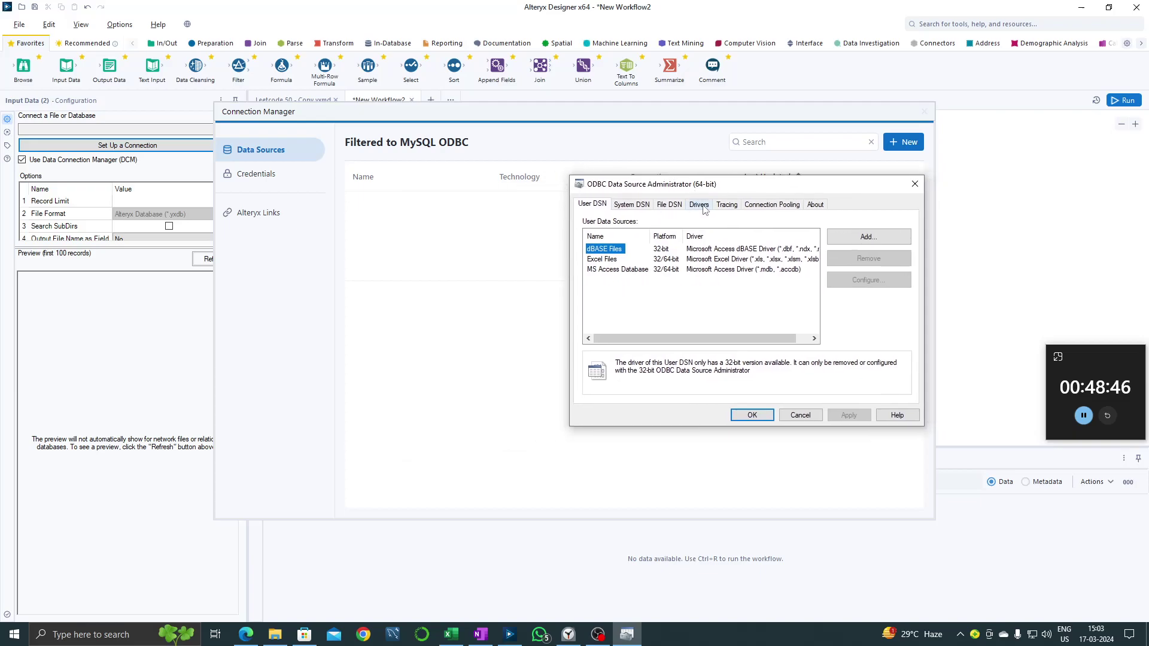
{"action": "left_click", "coordinate": [699, 204]}
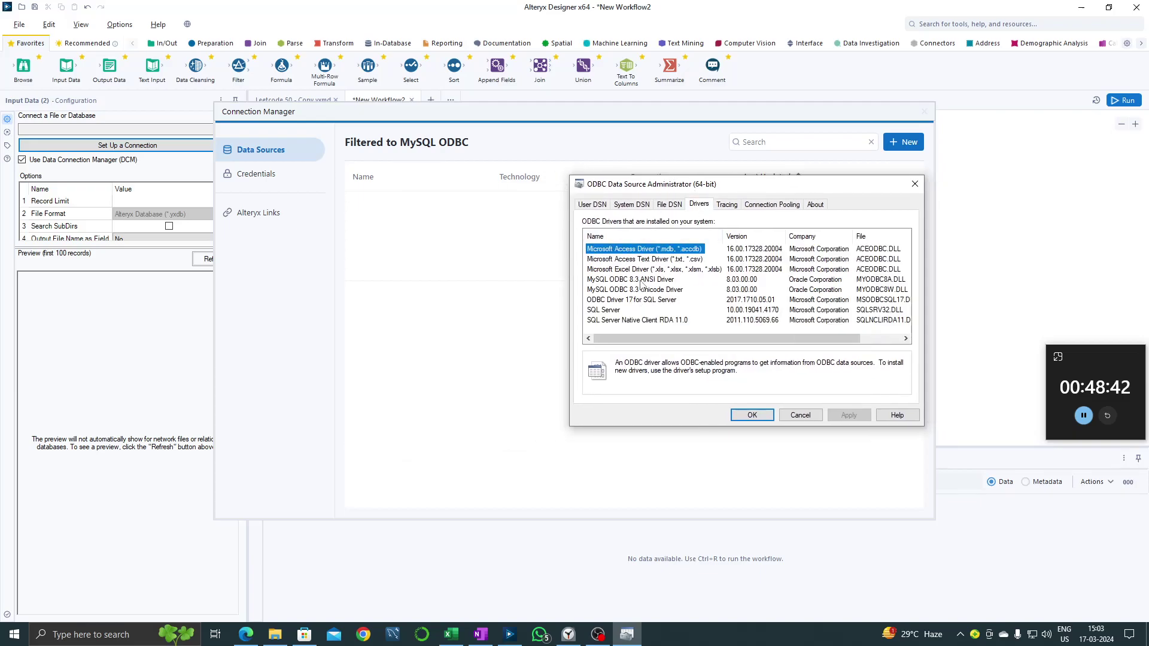
{"action": "left_click", "coordinate": [641, 280]}
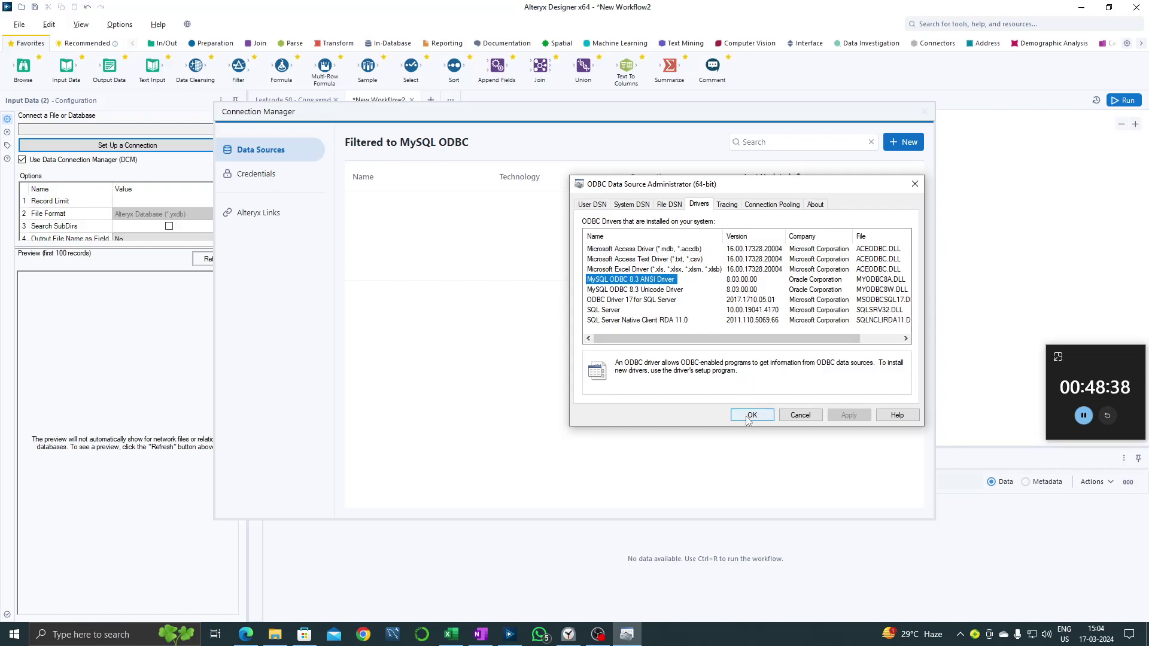
{"action": "left_click", "coordinate": [592, 205]}
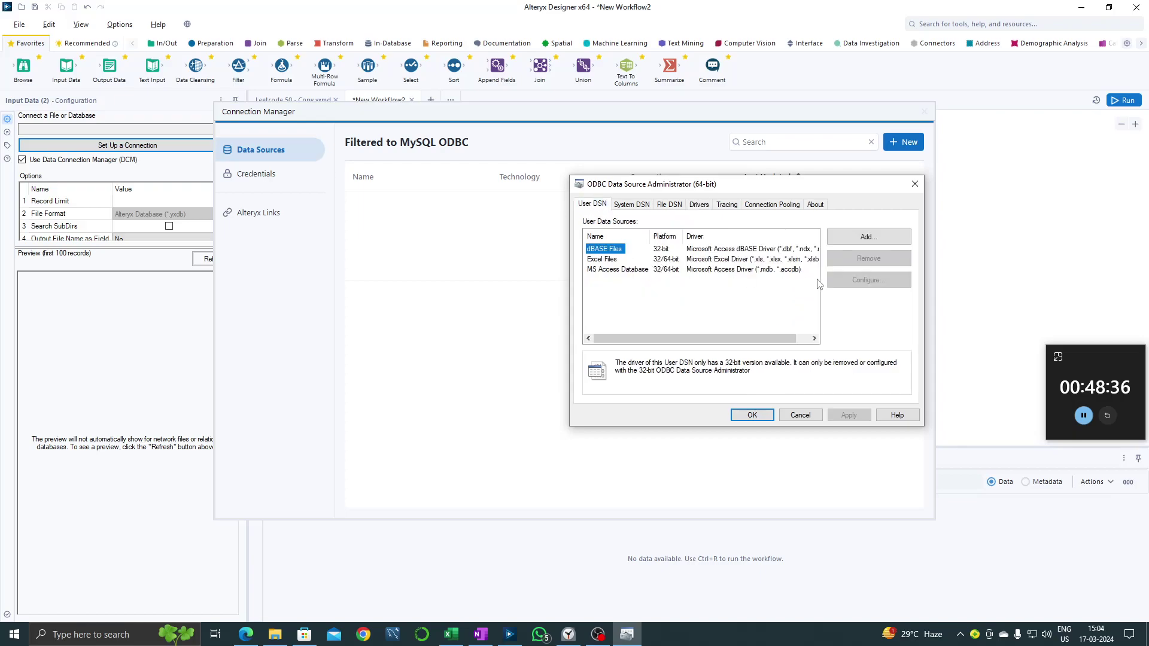
Add a new user data source using the MySQL ODBC 8.3 ANSI Driver.
{"action": "left_click", "coordinate": [853, 239]}
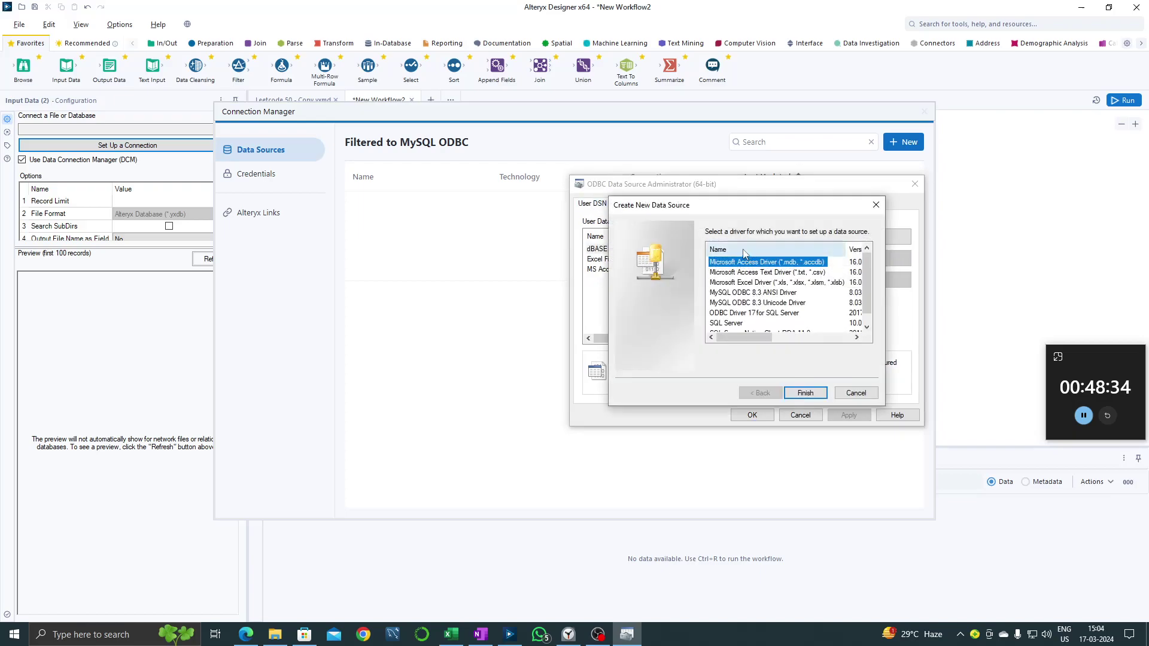
{"action": "left_click", "coordinate": [876, 205]}
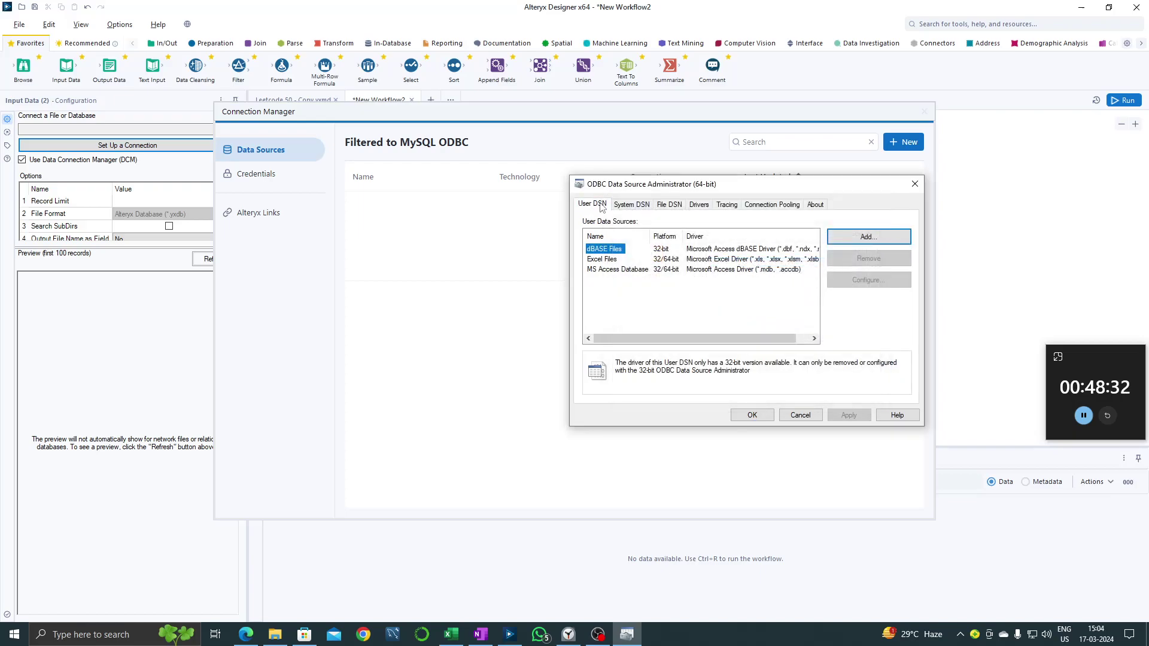
{"action": "left_click", "coordinate": [873, 239]}
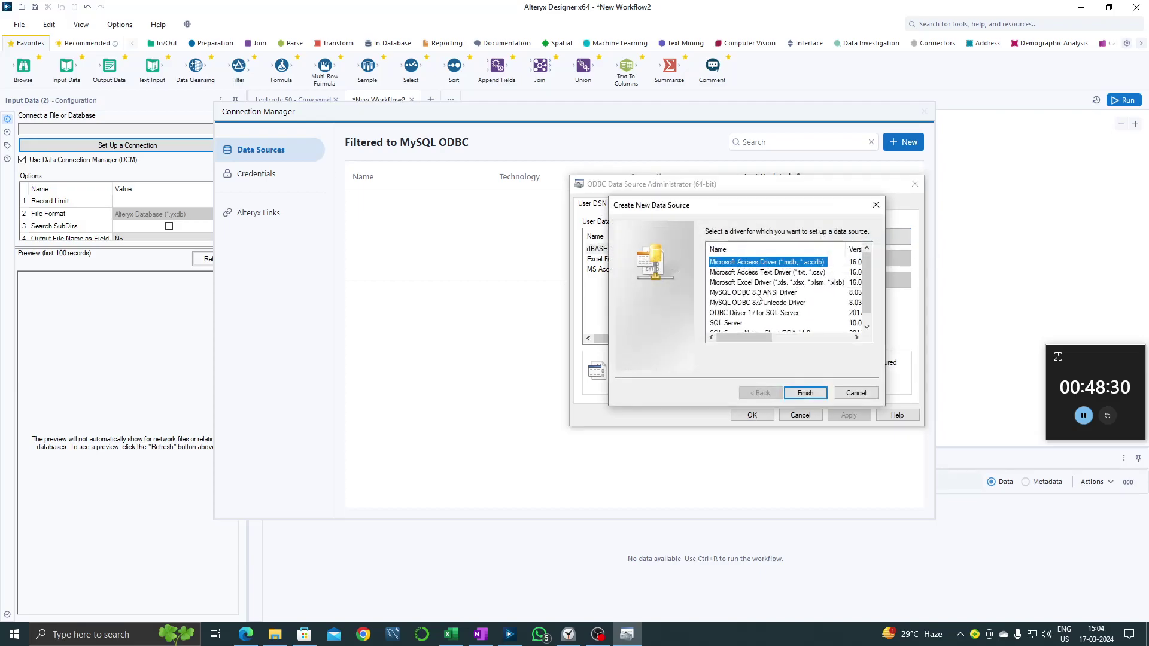
{"action": "scroll", "coordinate": [762, 290], "scroll_direction": "down", "scroll_amount": 1}
{"action": "double_click", "coordinate": [760, 283]}
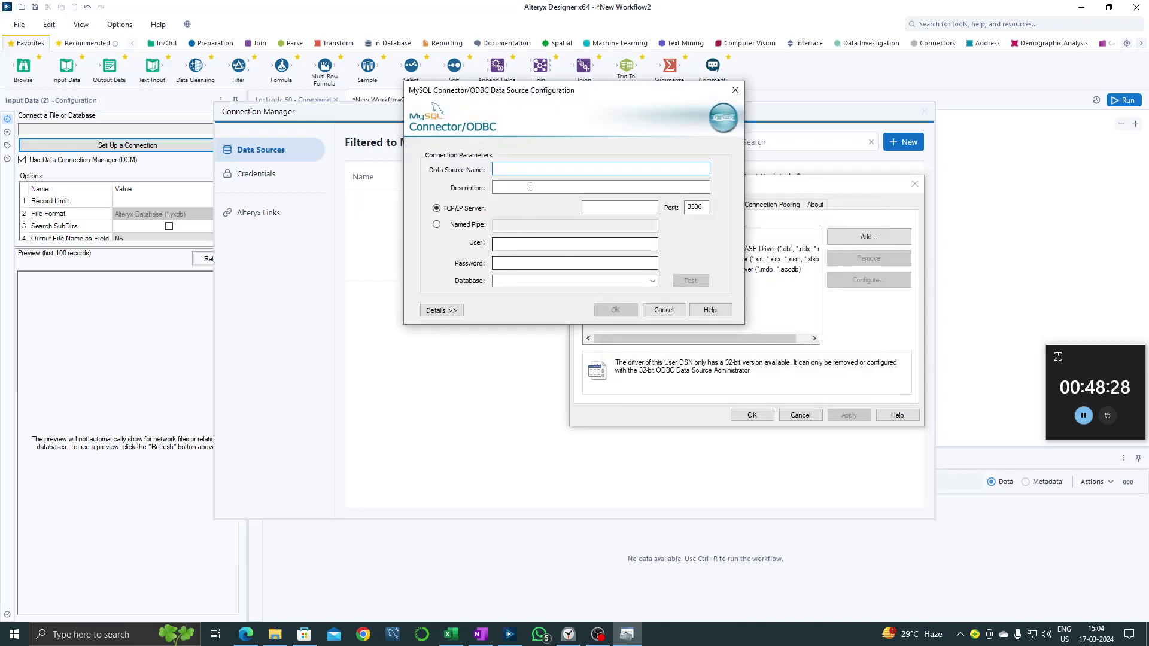
Name it 'MySQL ODBC (created on 17-03-2024)' with TCP/IP server localhost and user root.
{"action": "type", "text": "MySQL"}
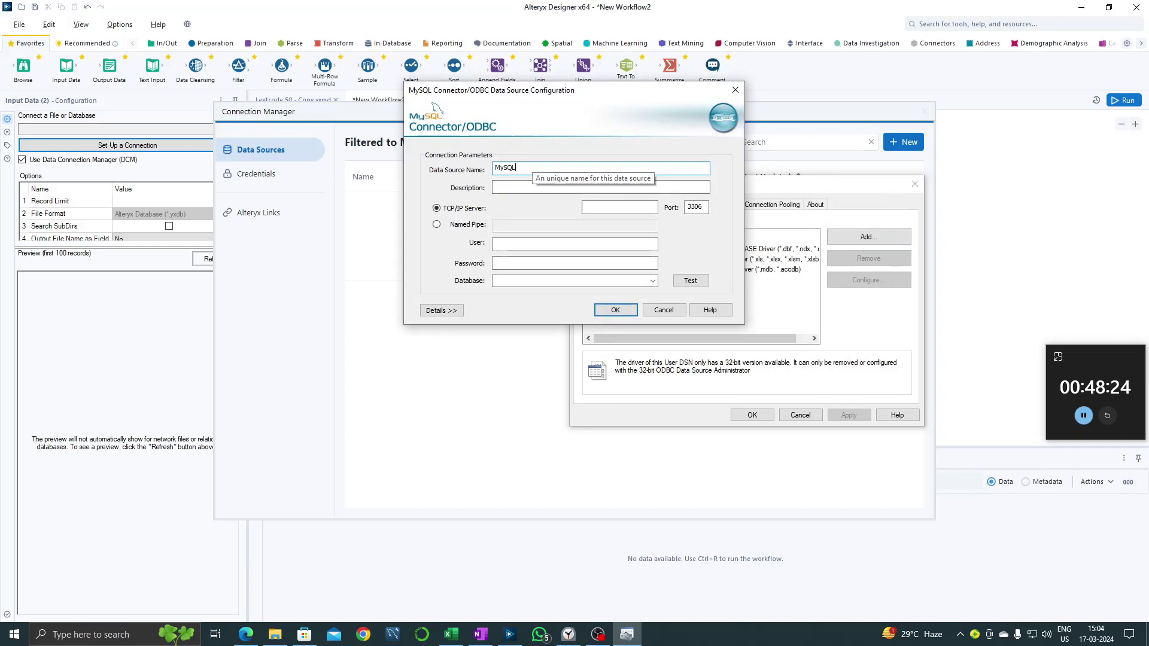
{"action": "type", "text": " ODBC (created on 17-"}
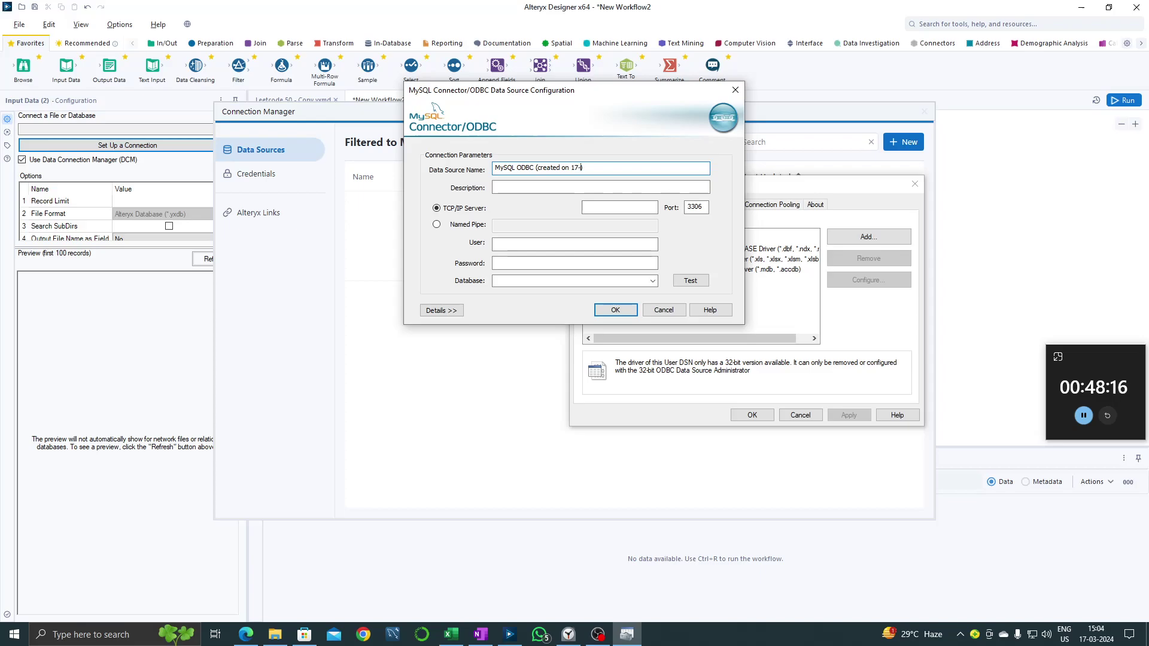
{"action": "type", "text": "03-2024"}
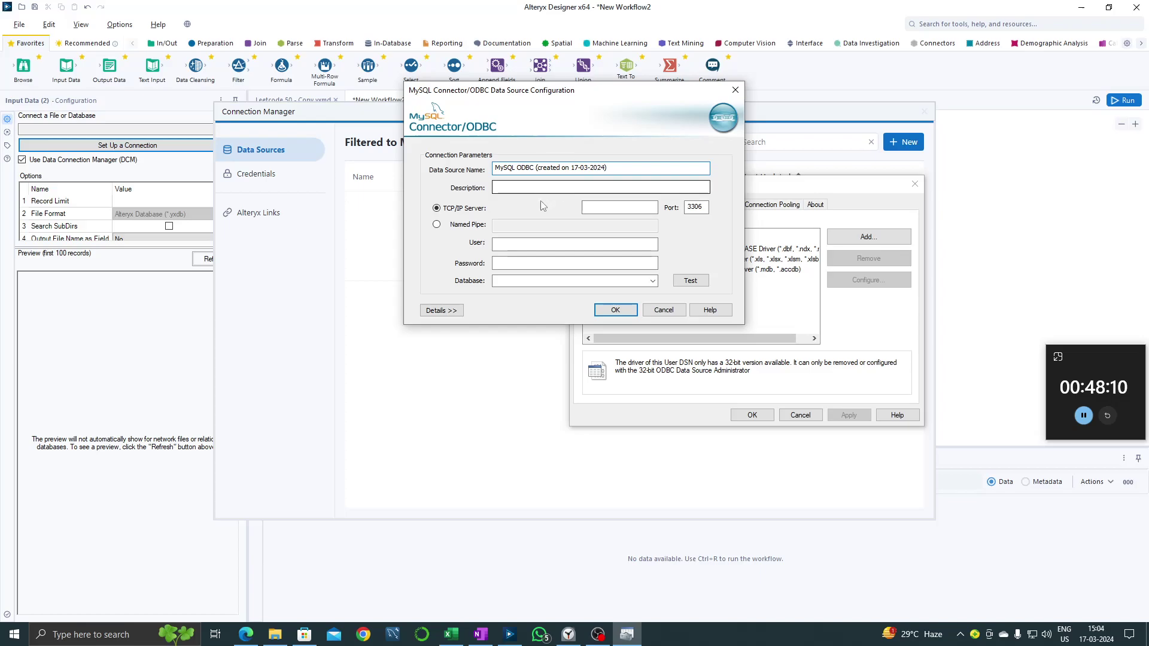
{"action": "left_click", "coordinate": [632, 208]}
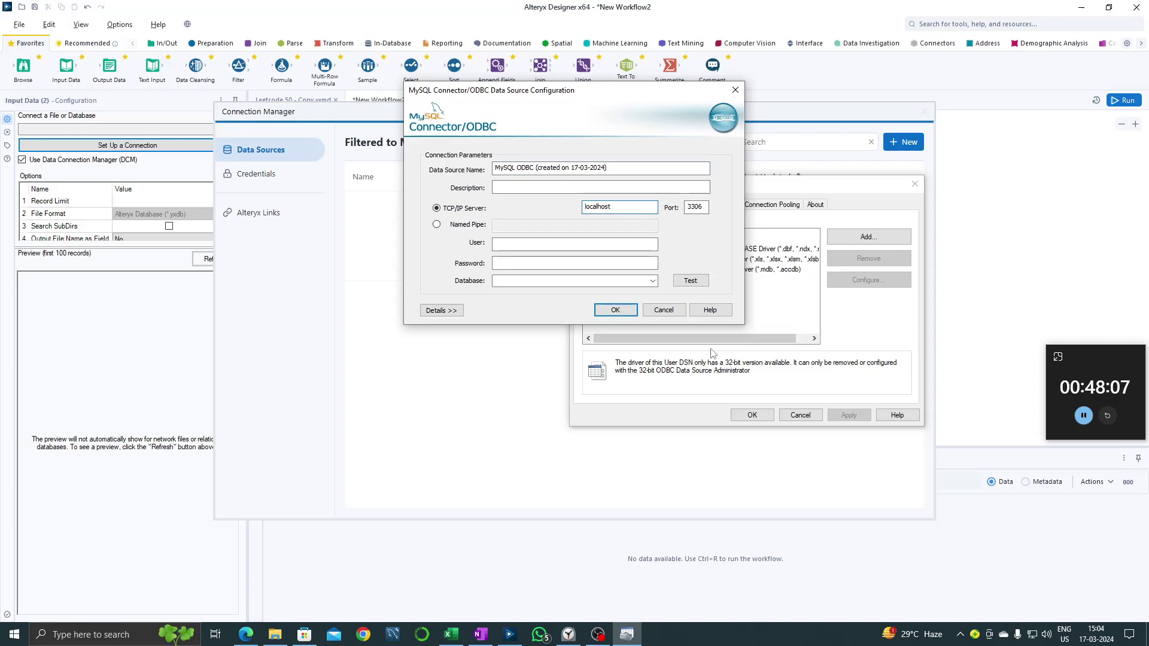
{"action": "left_click", "coordinate": [549, 248]}
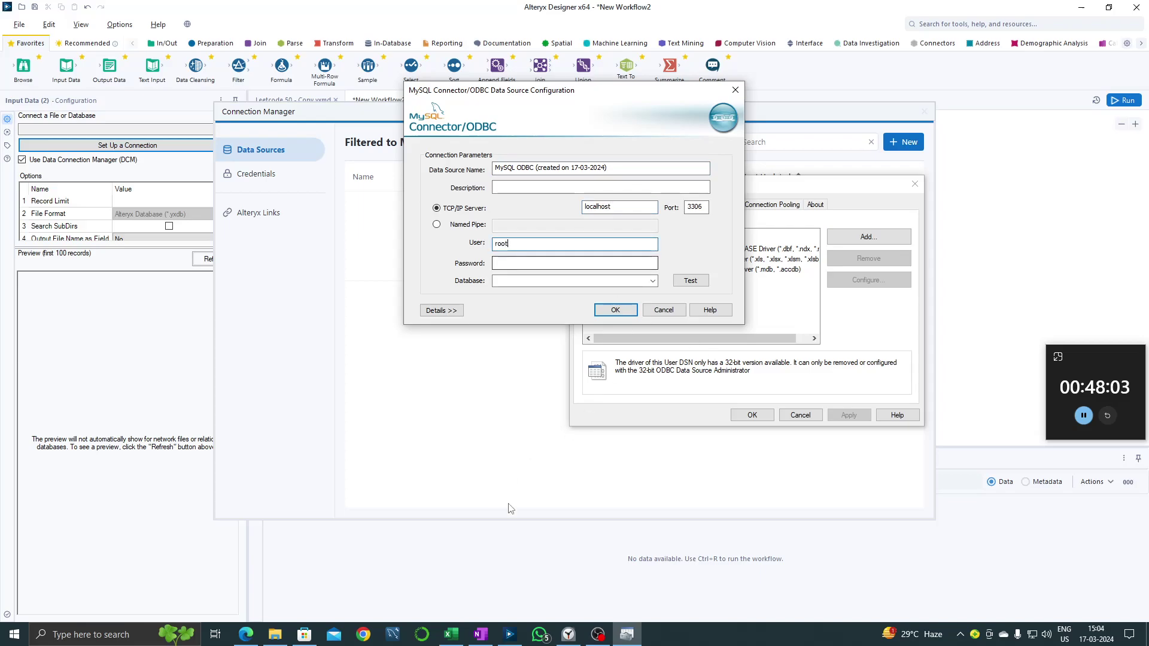
{"action": "left_click", "coordinate": [393, 635]}
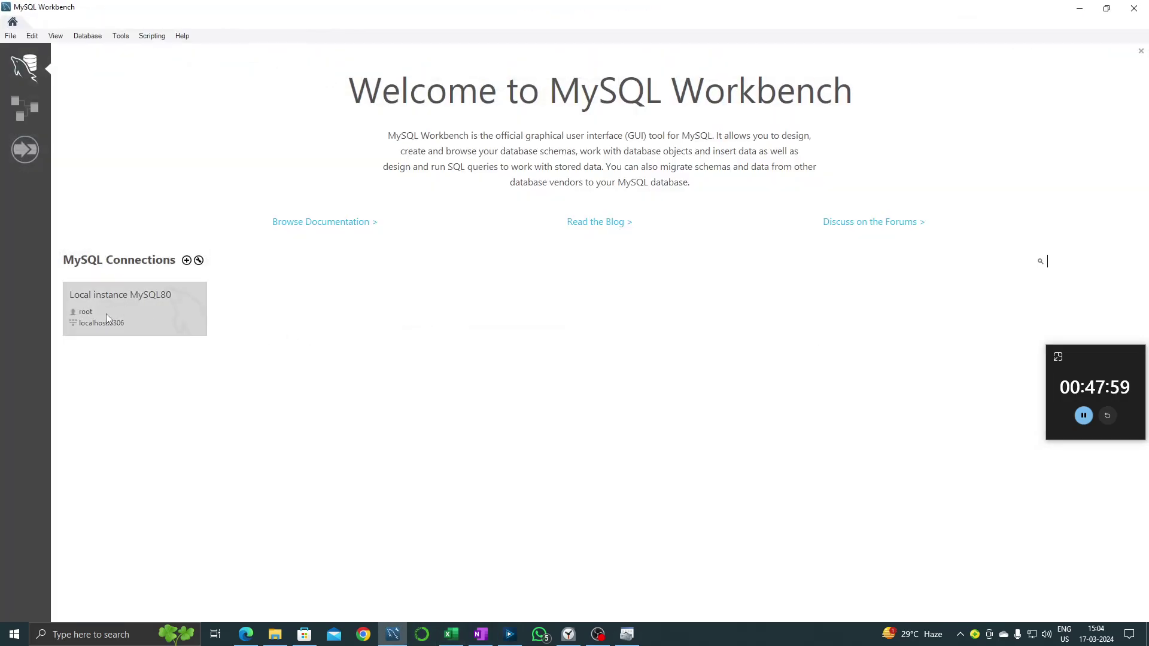
Open Local instance MySQL80 for the root localhost:3306 password prompt, then switch back to Alteryx.
{"action": "left_click", "coordinate": [92, 315]}
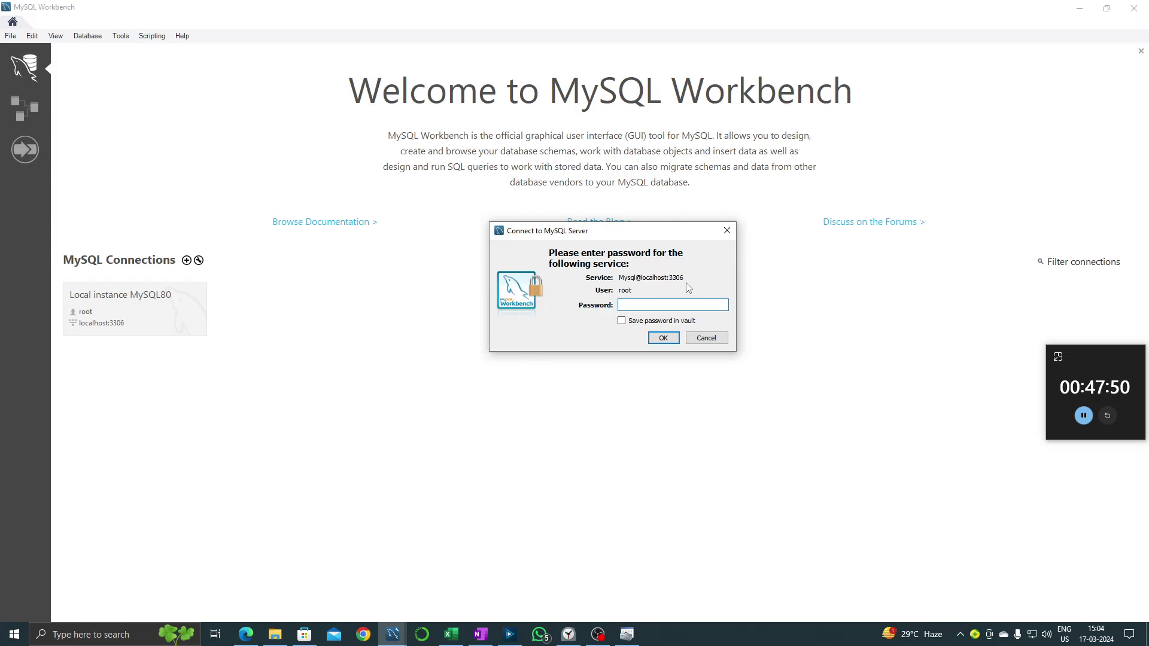
{"action": "key", "text": "alt+Tab"}
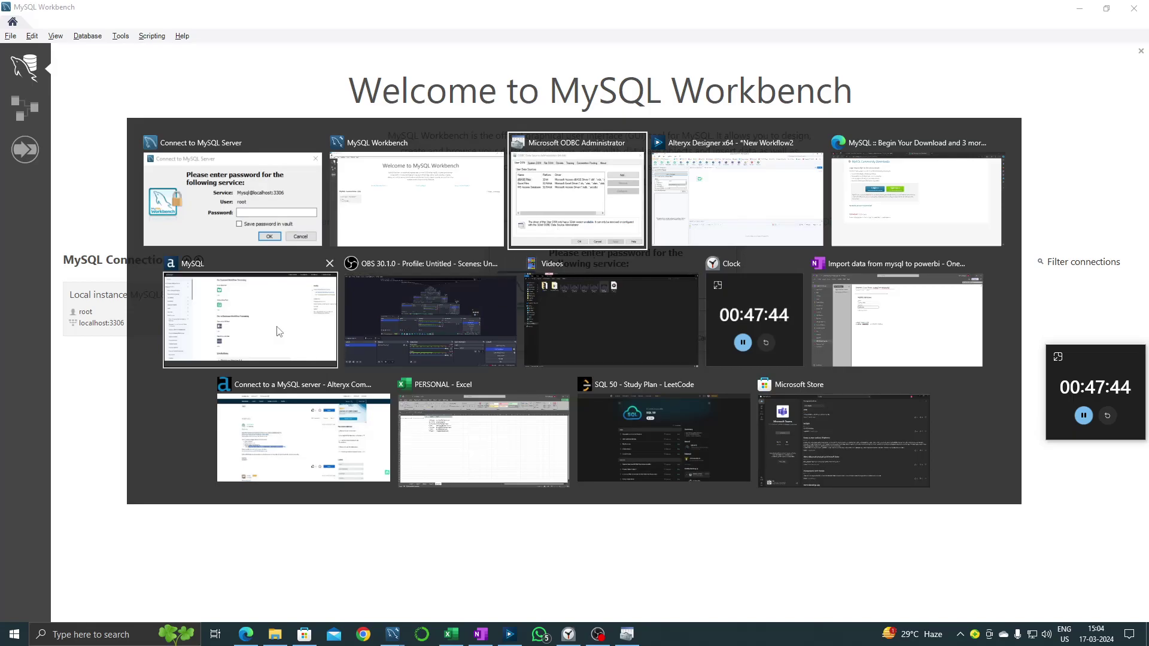
{"action": "left_click", "coordinate": [544, 201]}
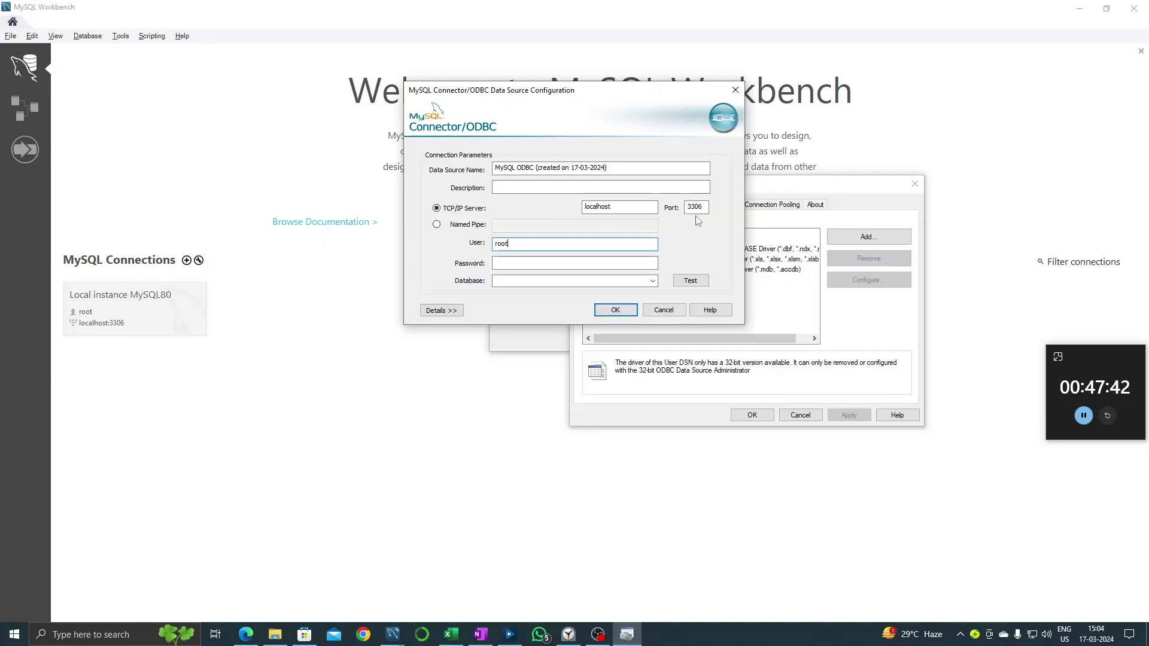
{"action": "key", "text": "alt+Tab"}
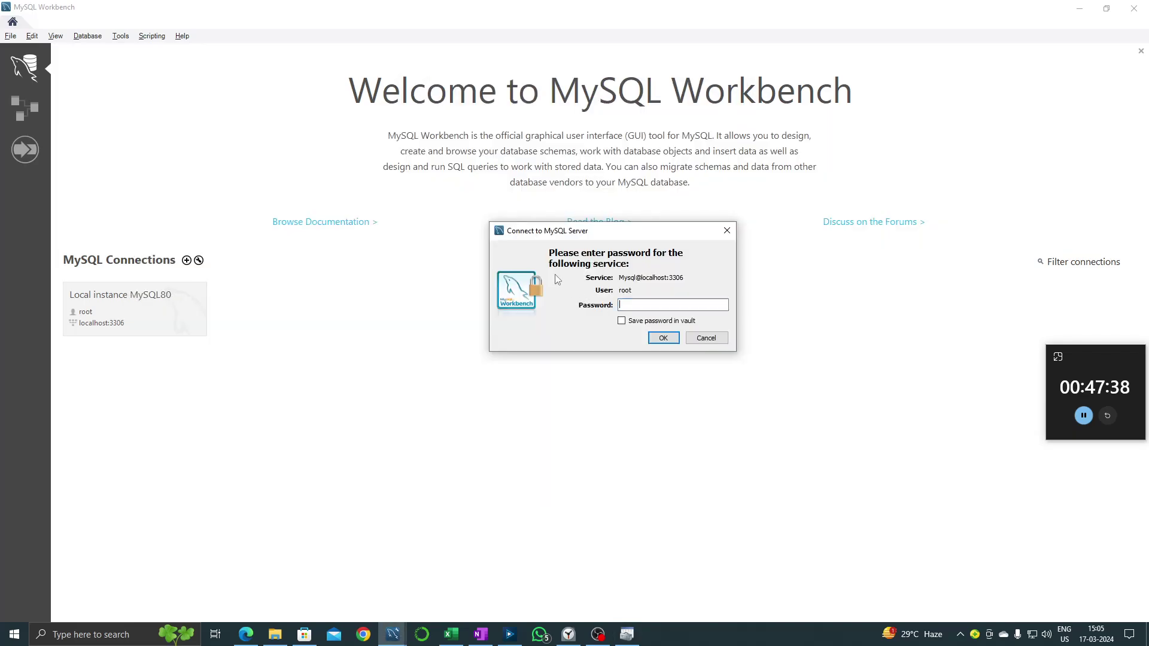
{"action": "key", "text": "alt+Tab"}
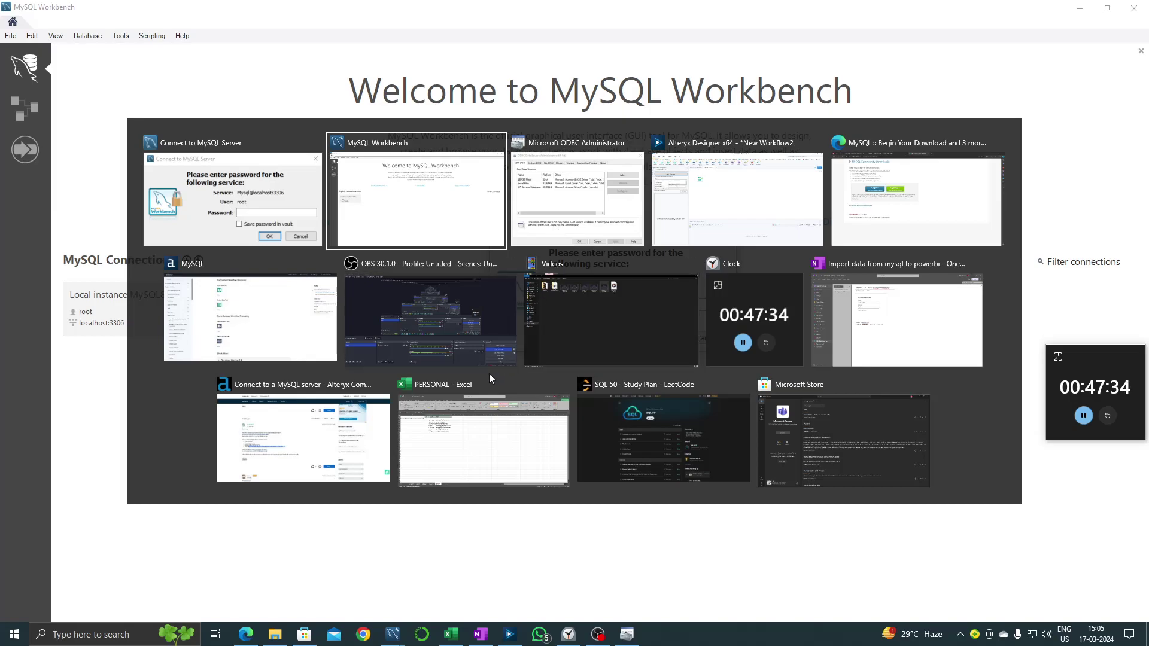
{"action": "key", "text": "alt+Tab"}
{"action": "key", "text": "alt+Tab"}
{"action": "key", "text": "alt+Tab"}
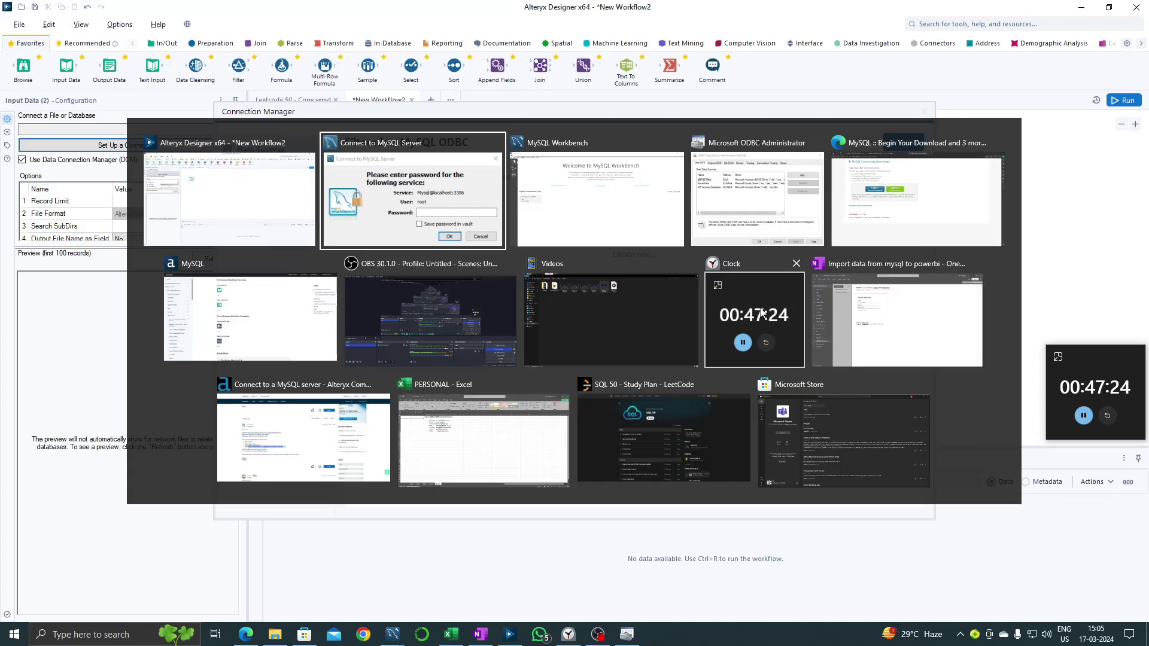
Enter the root account password in the MySQL Connector/ODBC configuration, retyping it to correct it.
{"action": "left_click", "coordinate": [757, 197]}
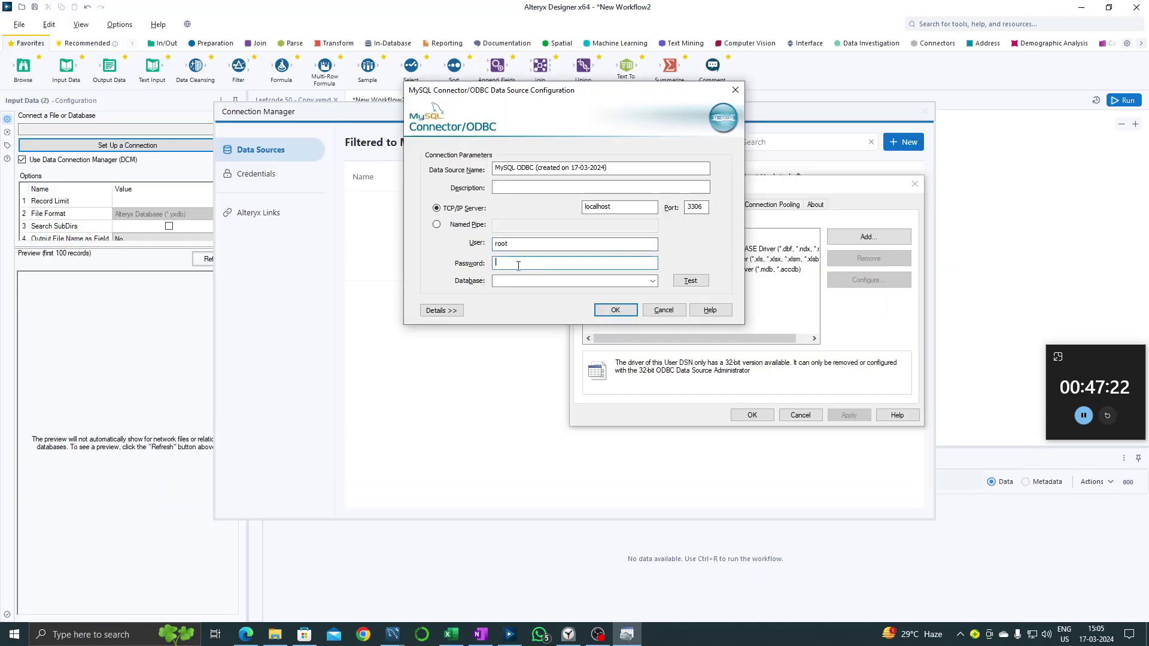
{"action": "left_click", "coordinate": [638, 281]}
{"action": "left_click", "coordinate": [622, 277]}
{"action": "double_click", "coordinate": [602, 266]}
Choose the user's personal database as the default and save the MySQL data source.
{"action": "left_click", "coordinate": [653, 281]}
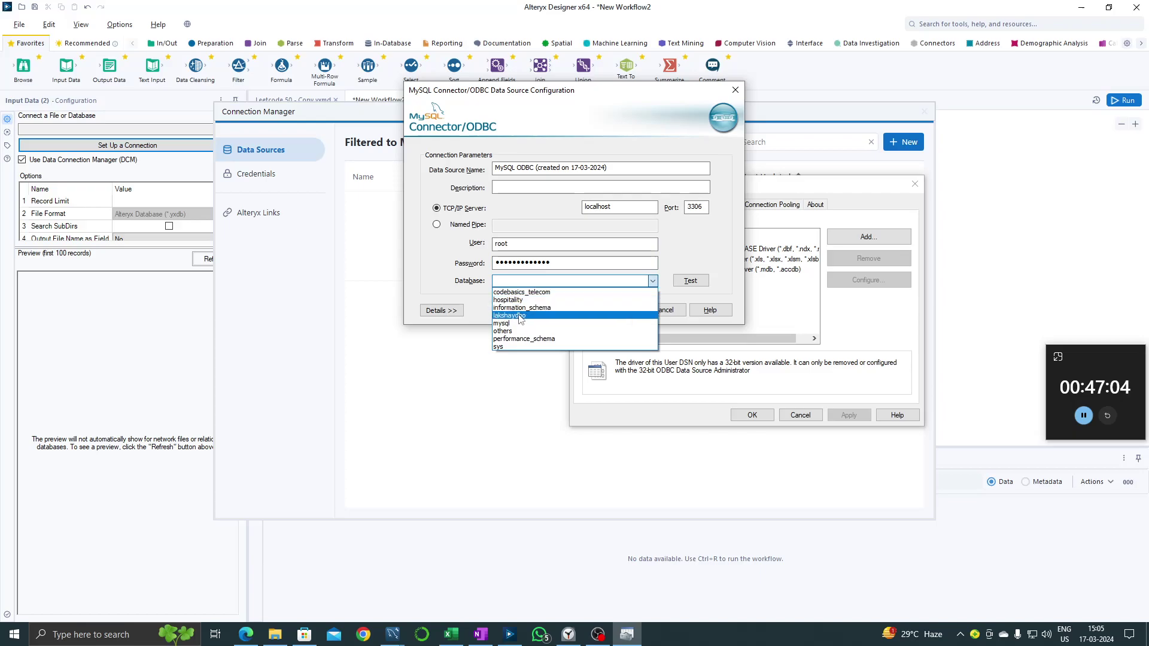
{"action": "left_click", "coordinate": [521, 316]}
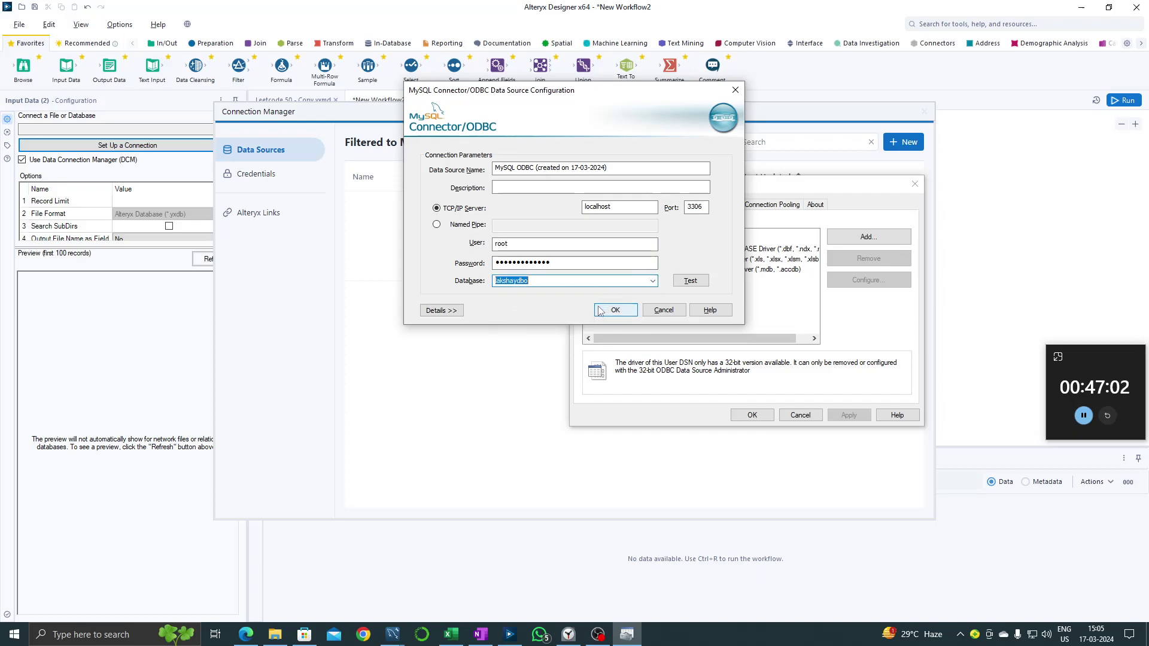
{"action": "left_click_drag", "start_coordinate": [602, 102], "coordinate": [473, 114]}
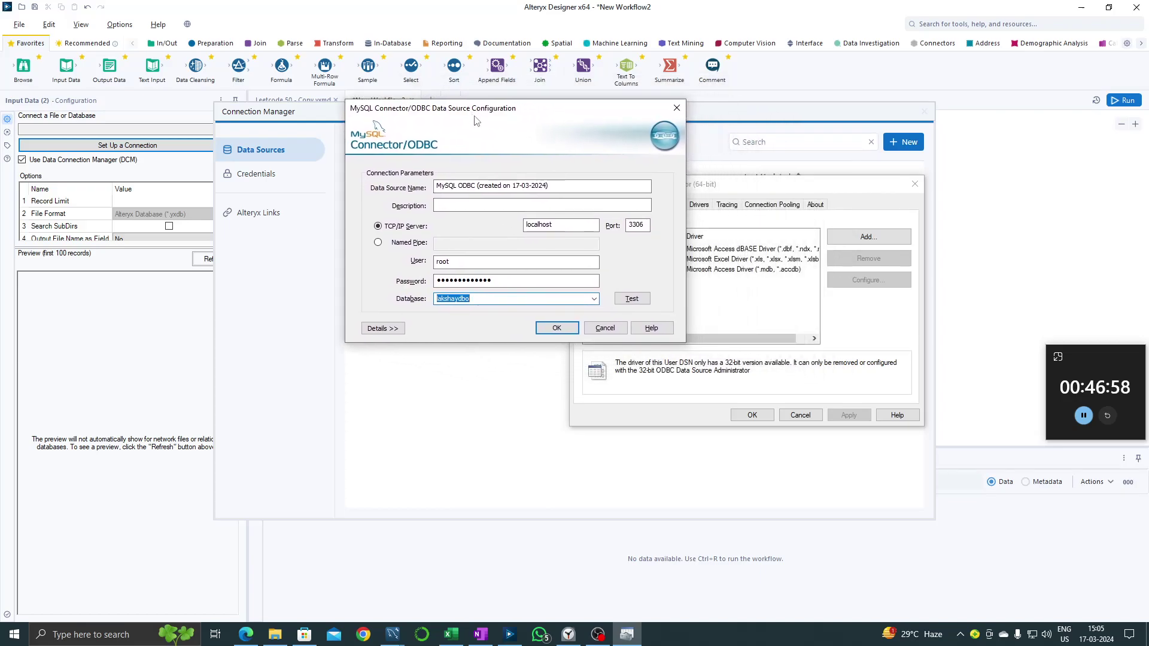
{"action": "left_click", "coordinate": [557, 329]}
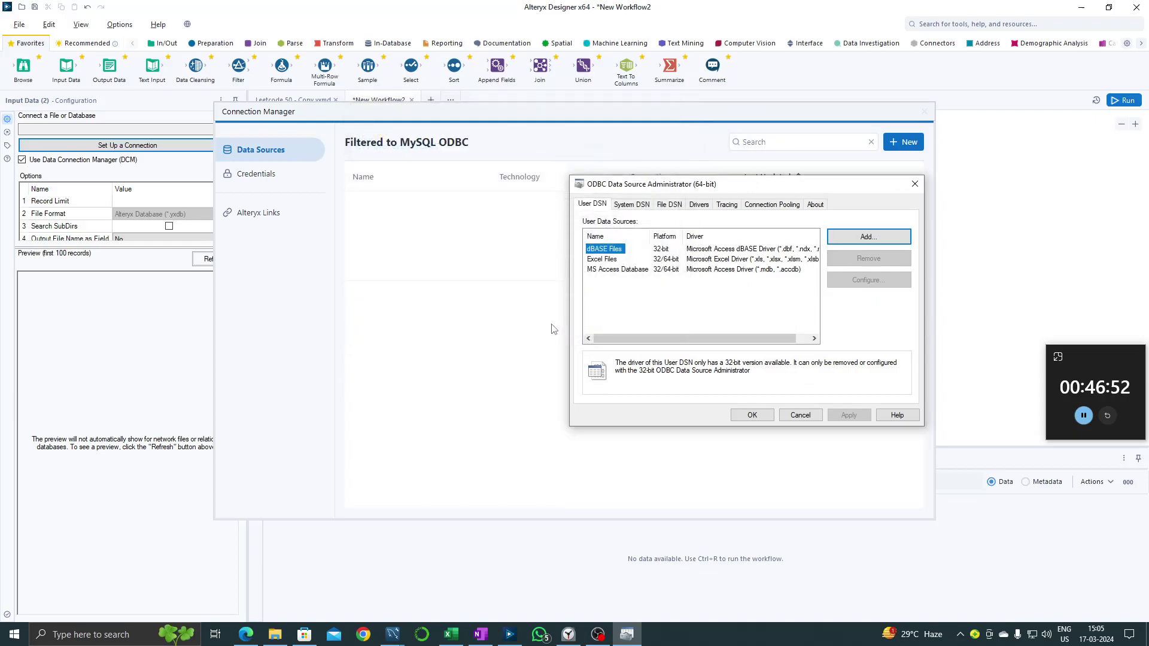
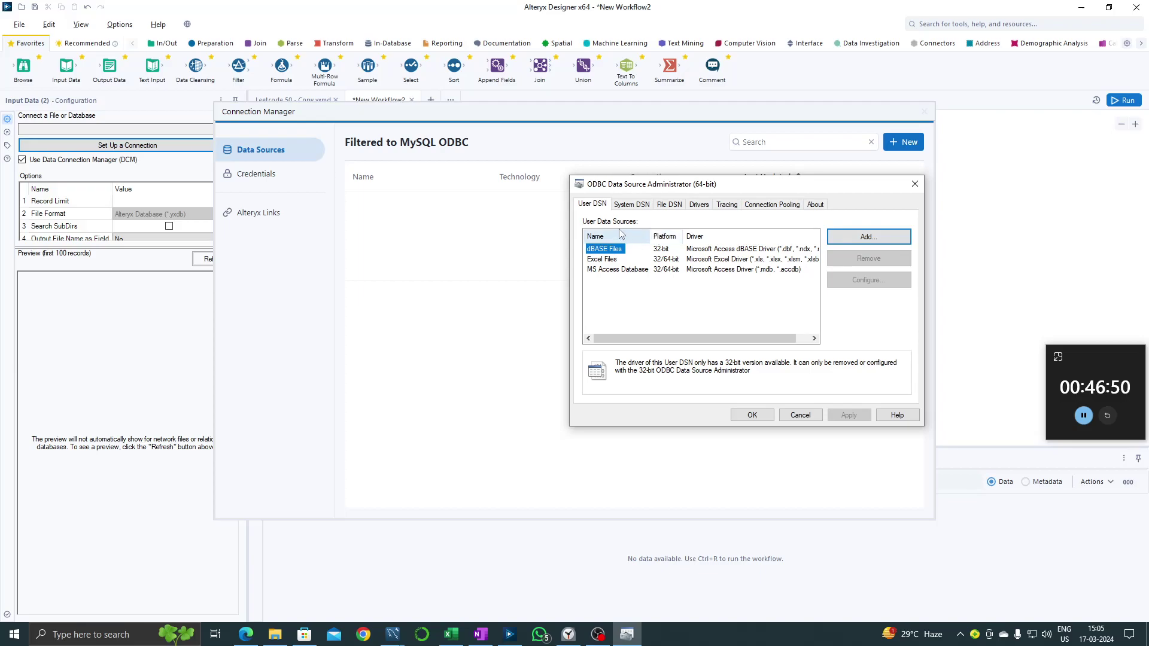
Launch ODBC Data Sources (64-bit) from Windows search, then close it again.
{"action": "left_click", "coordinate": [738, 415]}
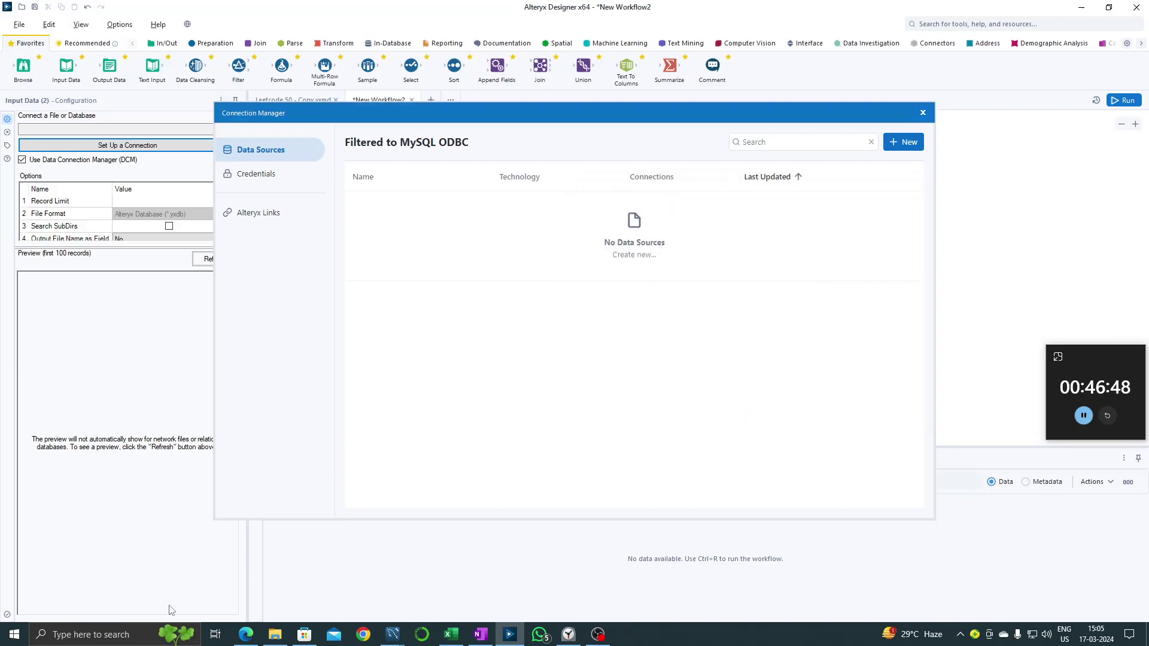
{"action": "left_click", "coordinate": [103, 637]}
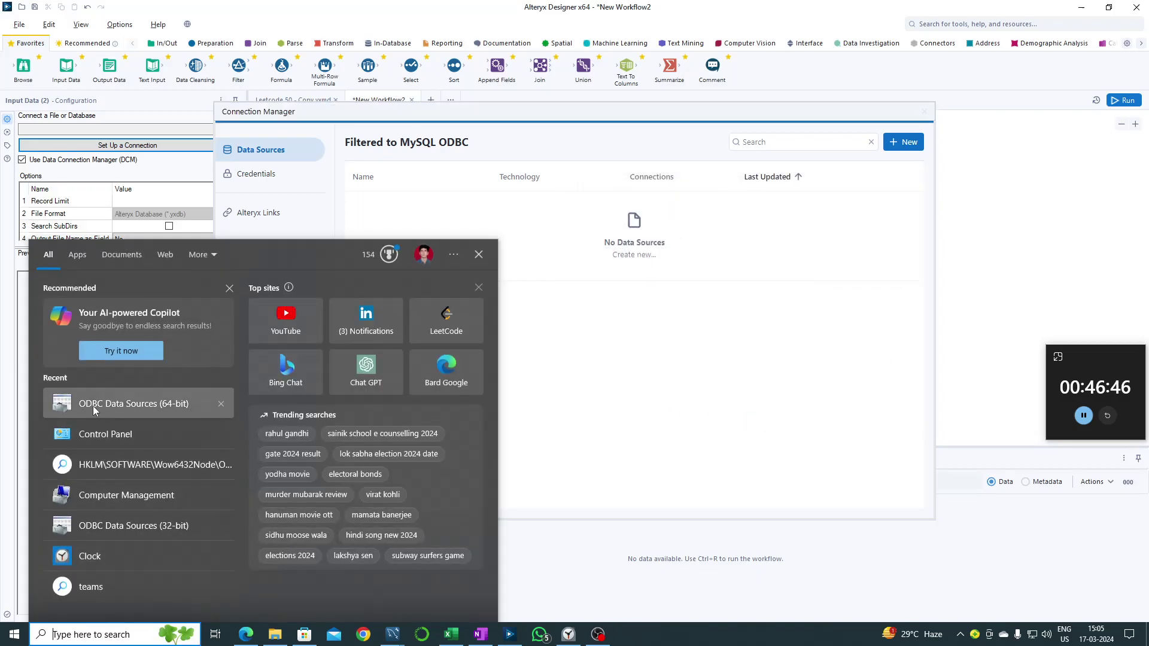
{"action": "left_click", "coordinate": [92, 406]}
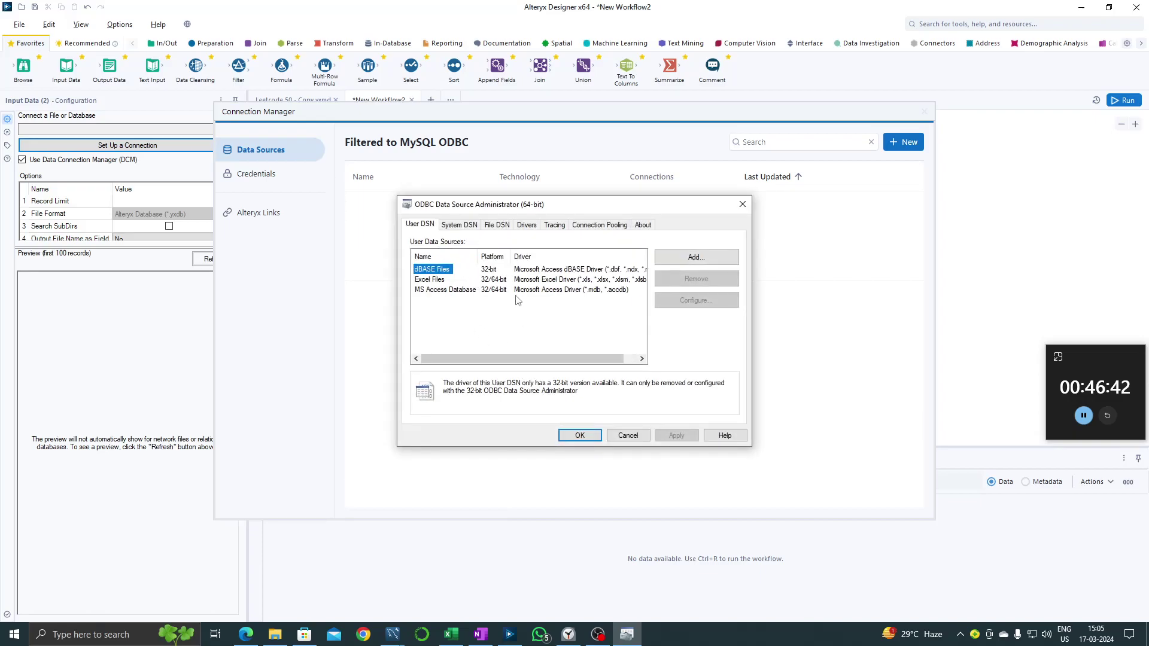
{"action": "left_click", "coordinate": [742, 204]}
From a new MySQL ODBC data source, open the ODBC administrator, review its tabs, and add a user DSN.
{"action": "left_click", "coordinate": [904, 142]}
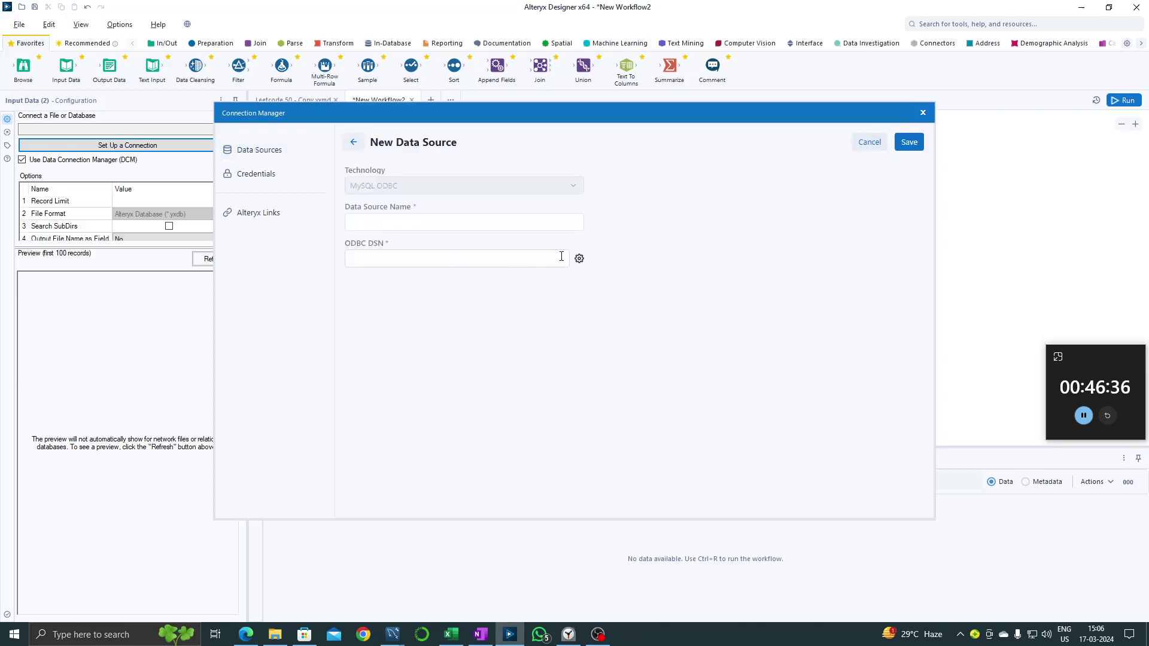
{"action": "left_click", "coordinate": [580, 261]}
{"action": "left_click", "coordinate": [503, 226]}
{"action": "left_click", "coordinate": [527, 225]}
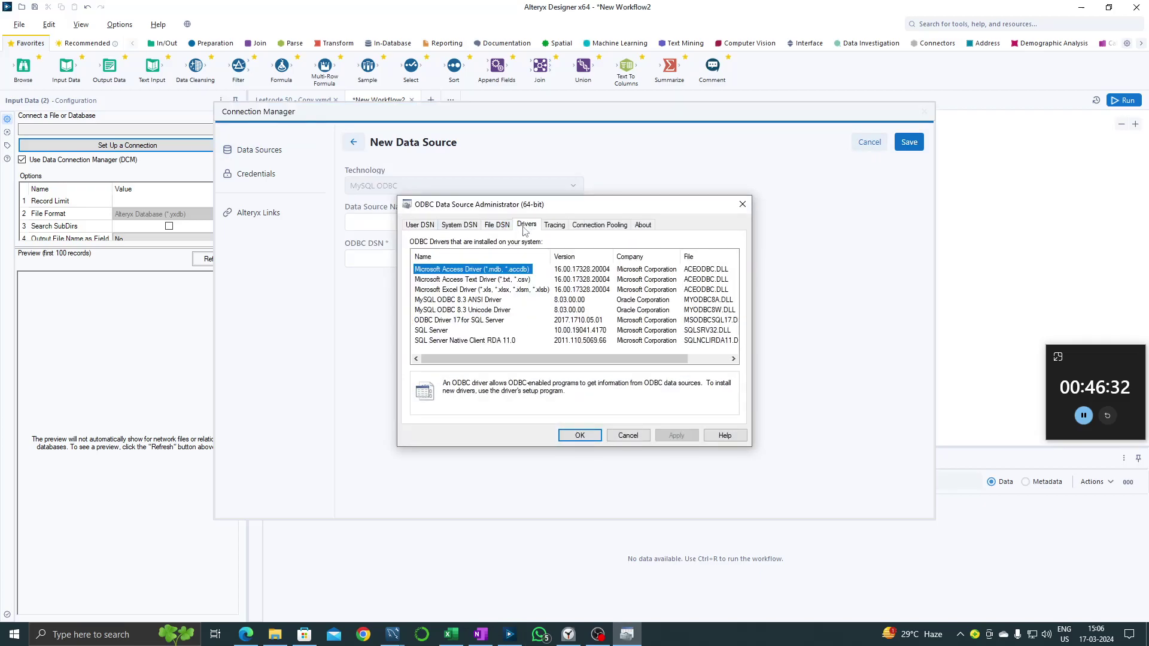
{"action": "left_click", "coordinate": [454, 225]}
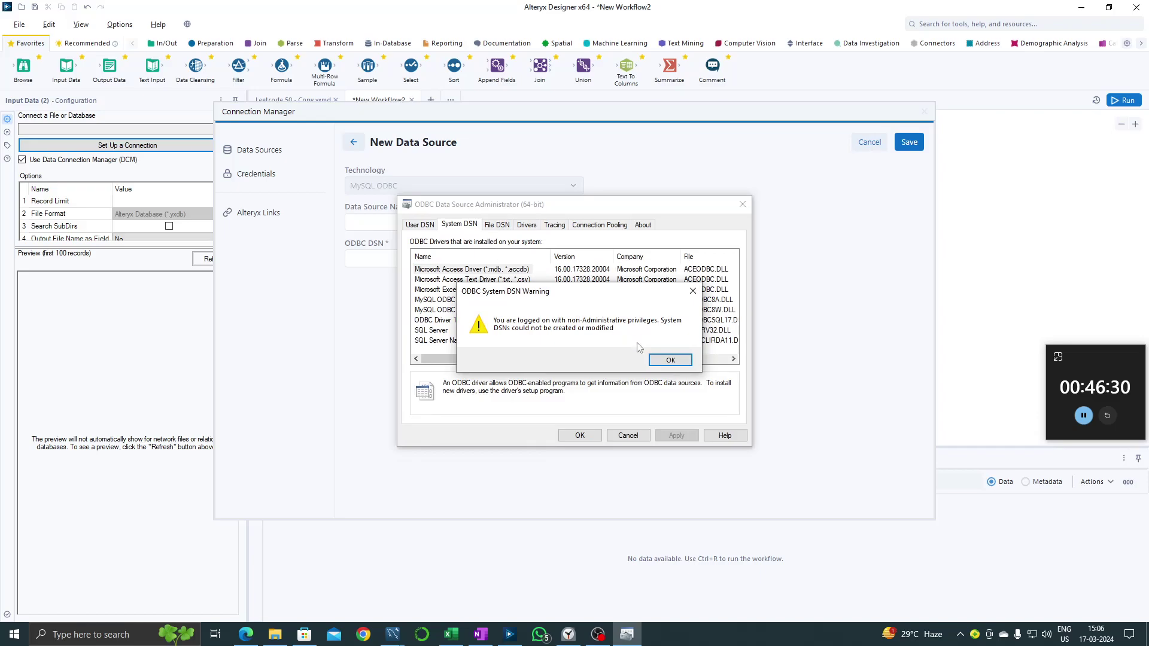
{"action": "left_click", "coordinate": [655, 363]}
{"action": "left_click", "coordinate": [421, 225]}
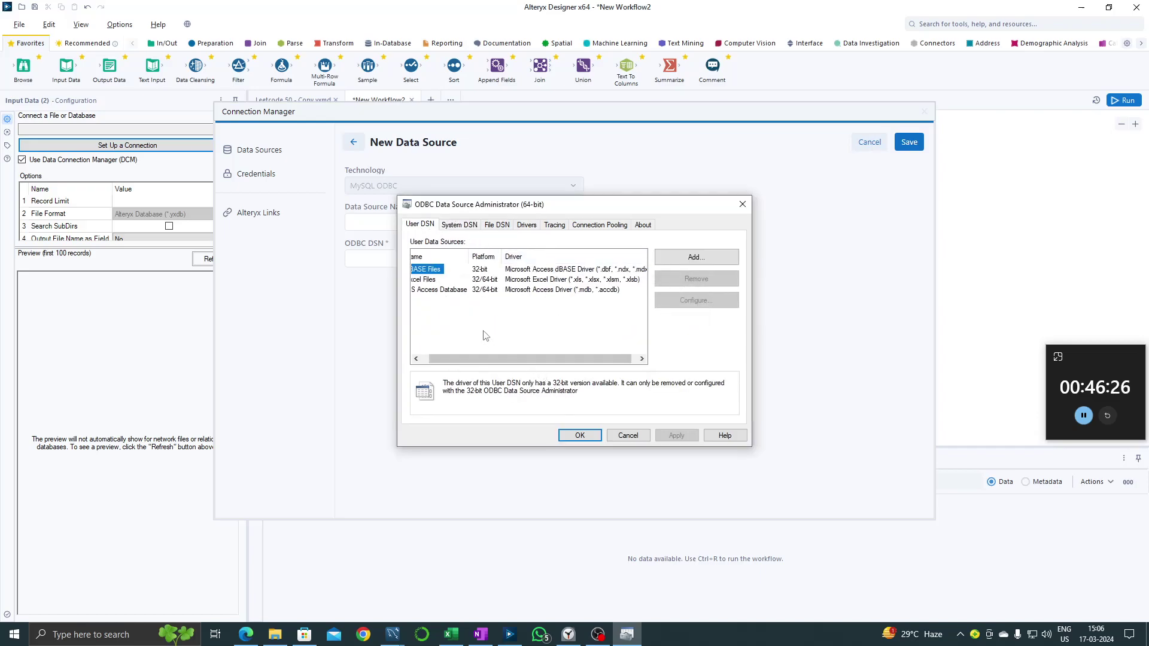
{"action": "left_click", "coordinate": [678, 258]}
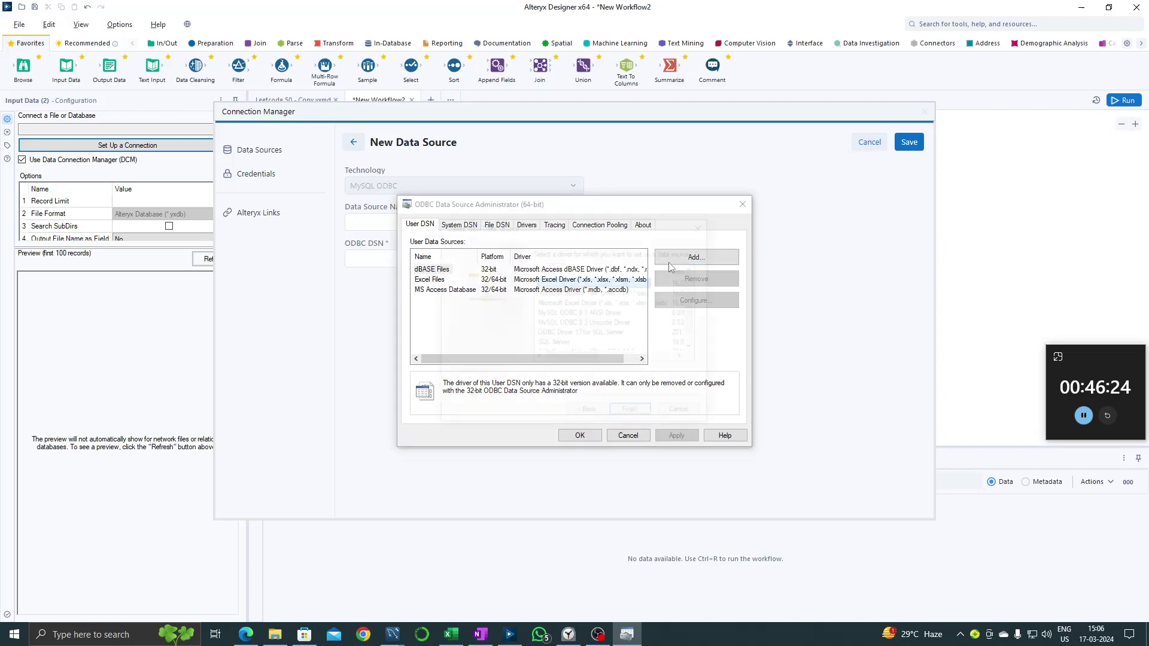
With the MySQL ODBC 8.3 ANSI Driver, name the DSN 'MySQL ODBC created on 17-03-2024', server localhost, with user and password.
{"action": "double_click", "coordinate": [587, 314]}
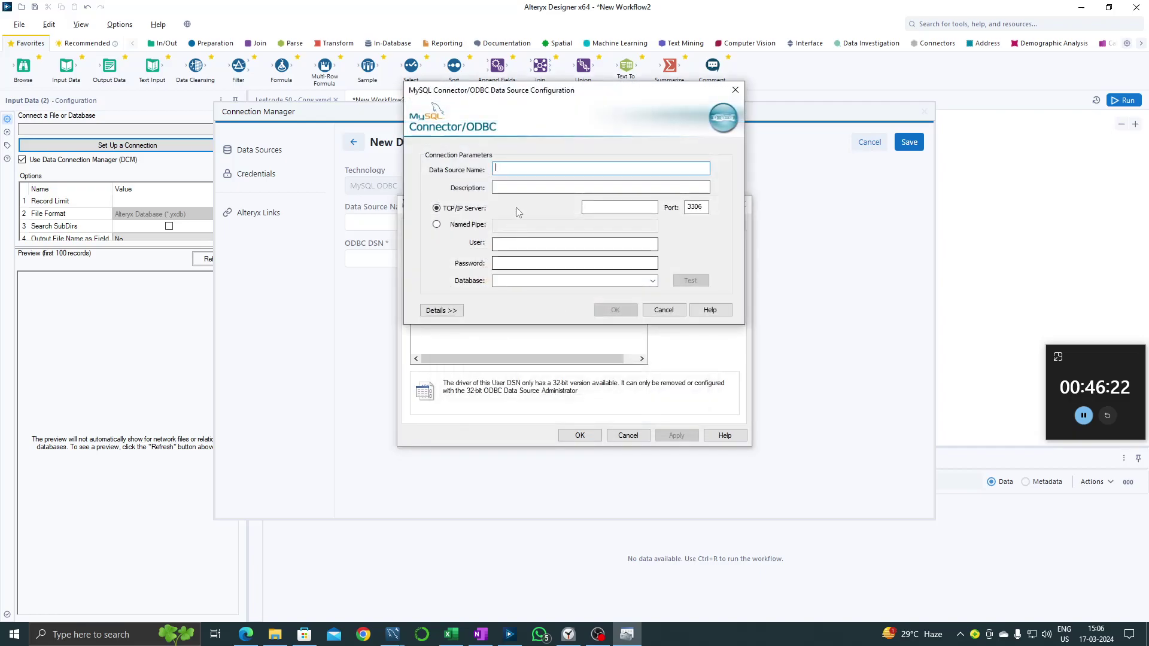
{"action": "type", "text": "Mysql"}
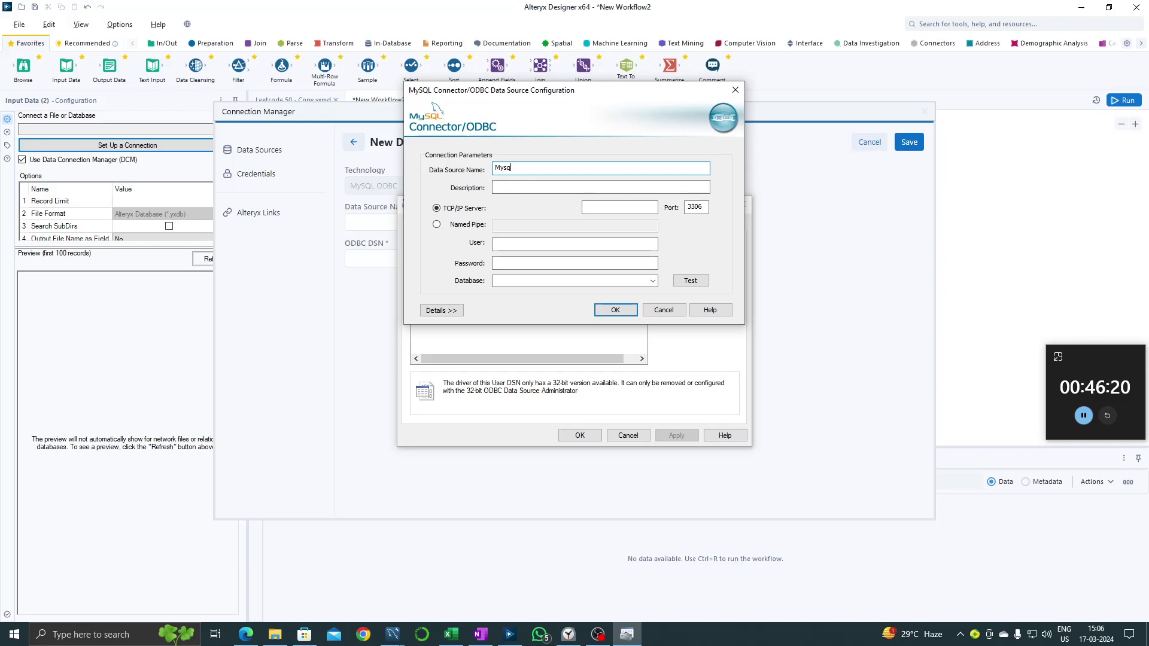
{"action": "type", "text": "QL ODBC created on 17-03-2024"}
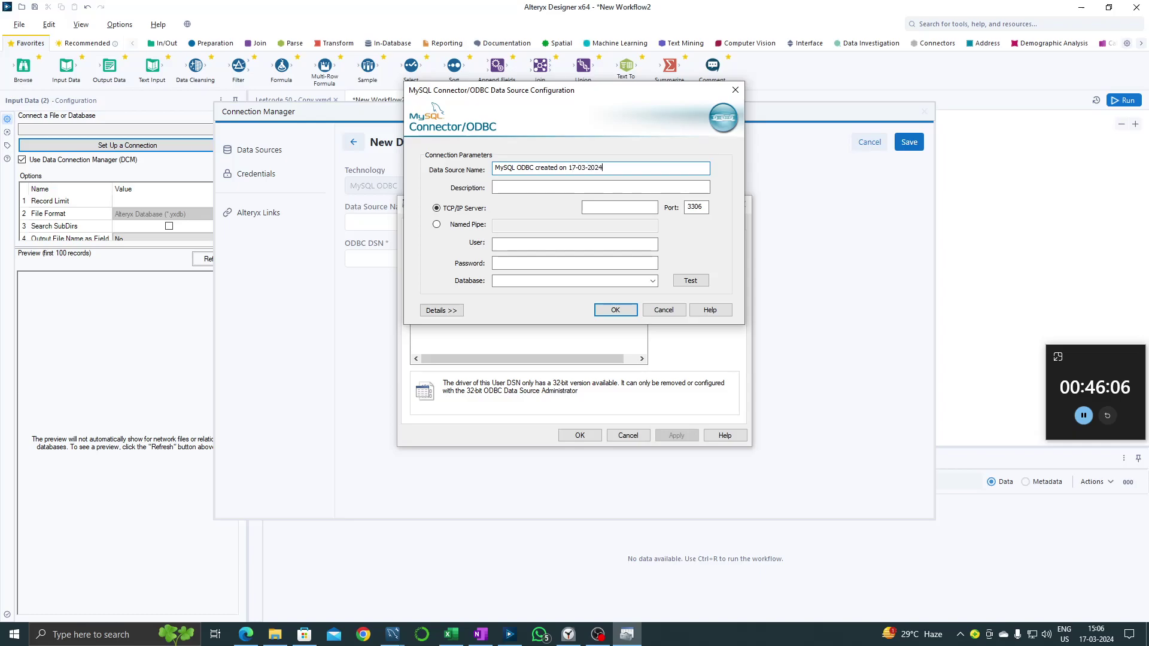
{"action": "left_click", "coordinate": [601, 205]}
{"action": "type", "text": "localhost"}
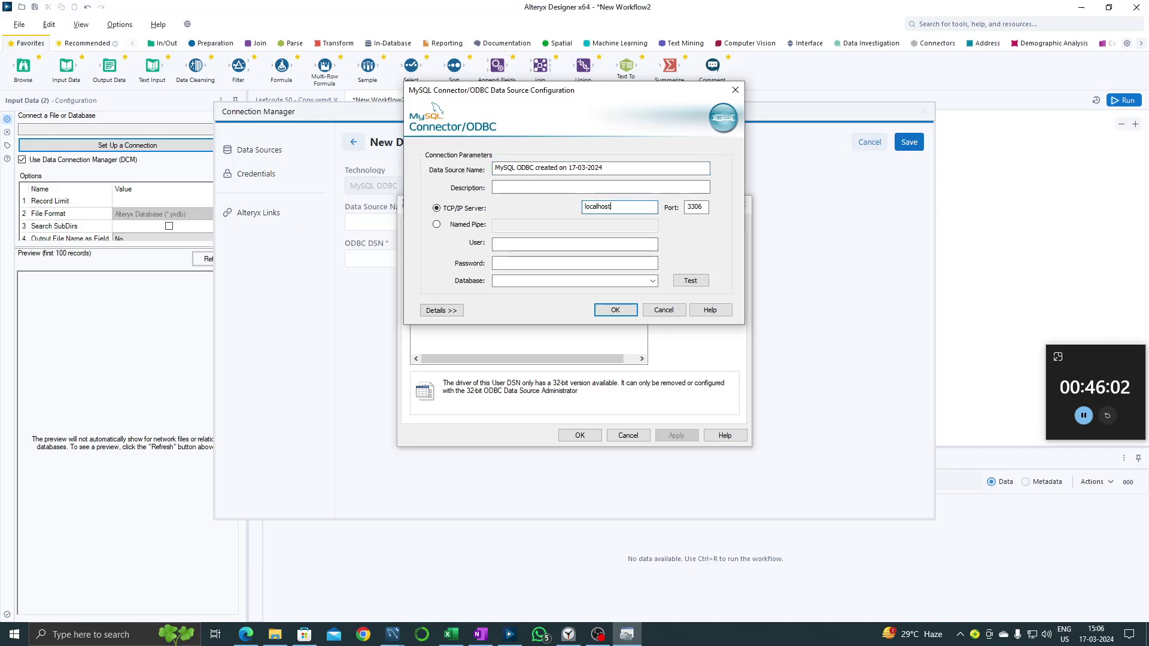
{"action": "left_click", "coordinate": [523, 244]}
{"action": "left_click", "coordinate": [523, 263]}
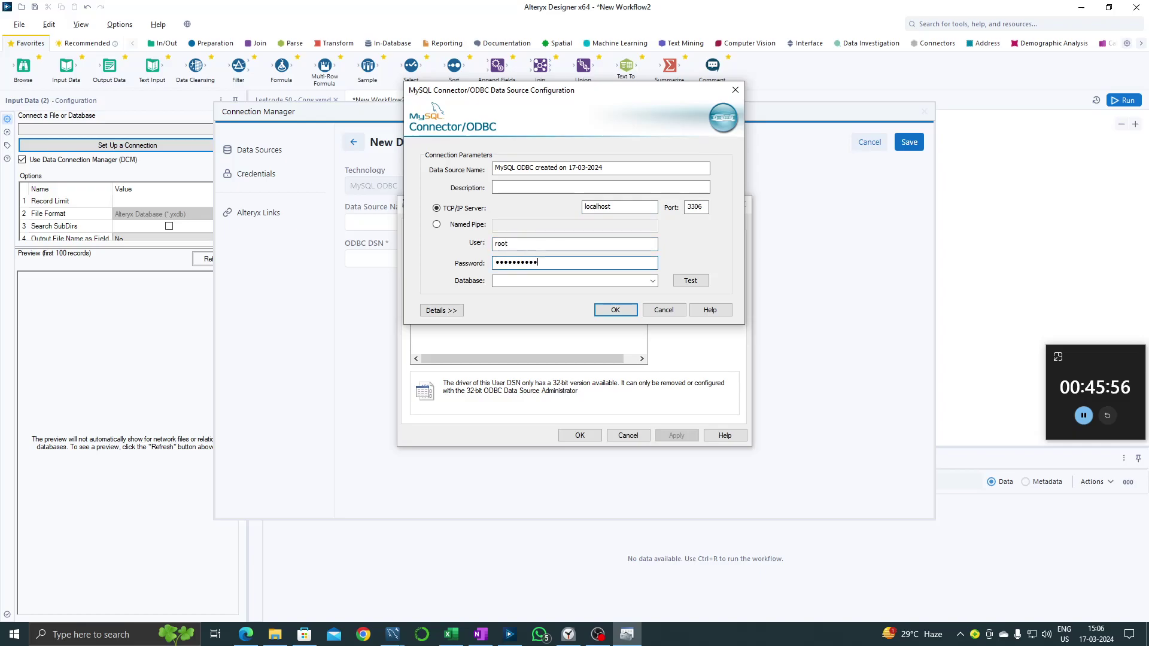
Select the database, confirm a successful connection test, and save the DSN.
{"action": "left_click", "coordinate": [653, 281]}
{"action": "left_click", "coordinate": [599, 316]}
{"action": "left_click", "coordinate": [688, 281]}
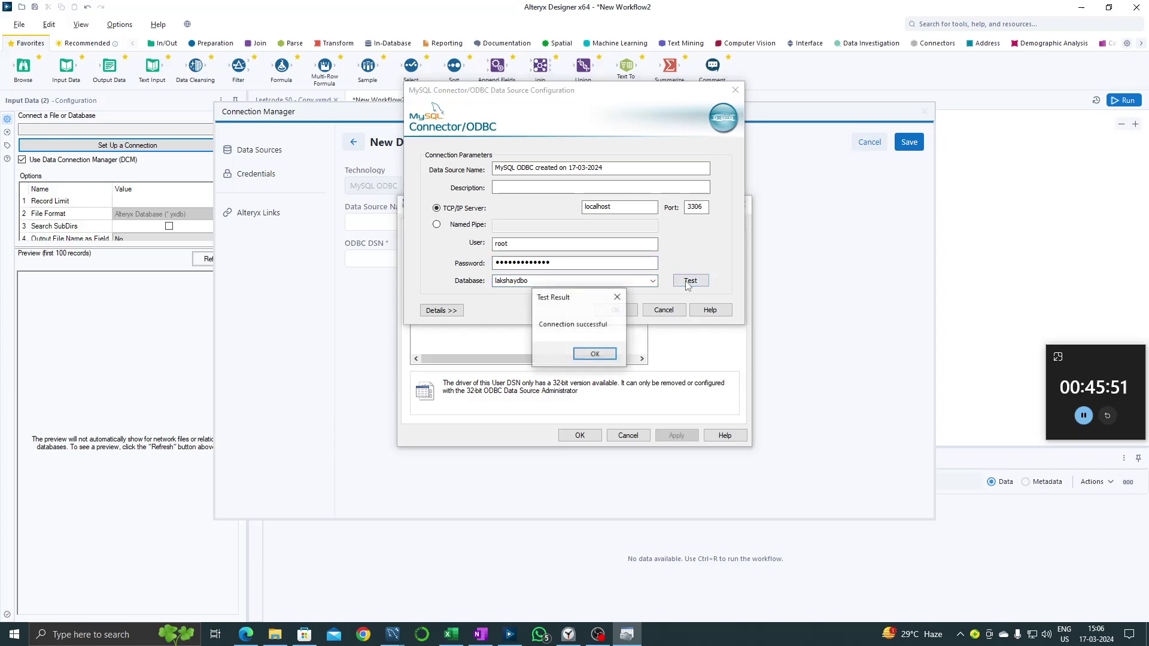
{"action": "left_click", "coordinate": [595, 354]}
{"action": "left_click", "coordinate": [622, 310]}
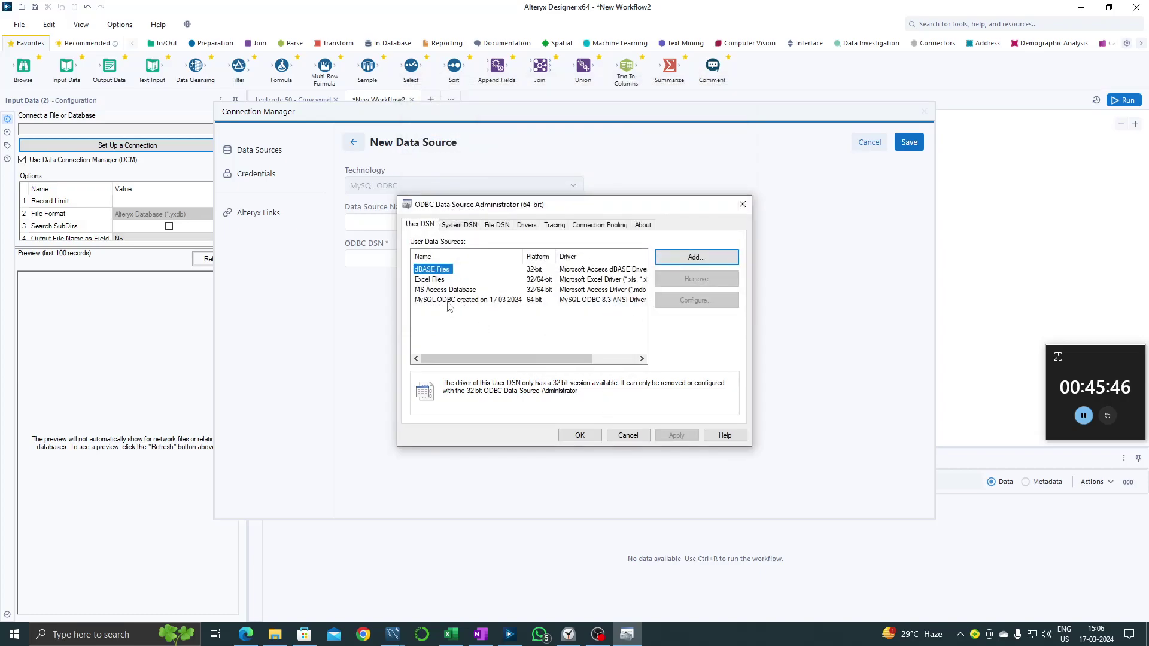
Confirm the new MySQL ODBC user DSN is listed in the 64-bit ODBC administrator, then close it.
{"action": "left_click", "coordinate": [444, 302]}
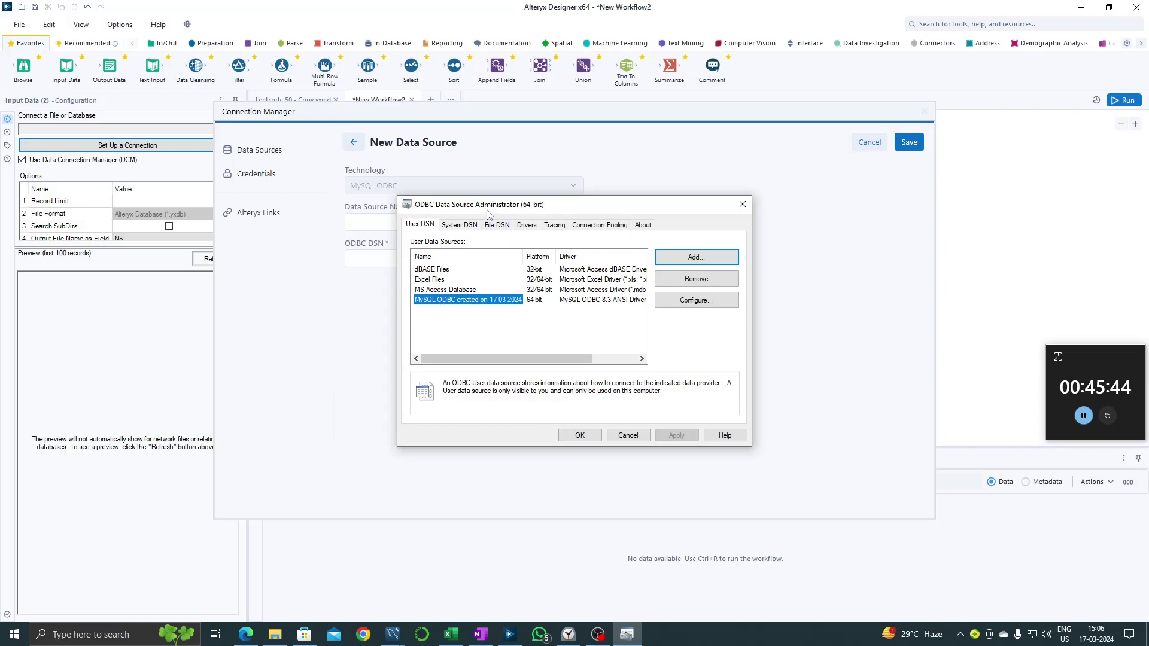
{"action": "left_click_drag", "start_coordinate": [486, 207], "coordinate": [593, 197]}
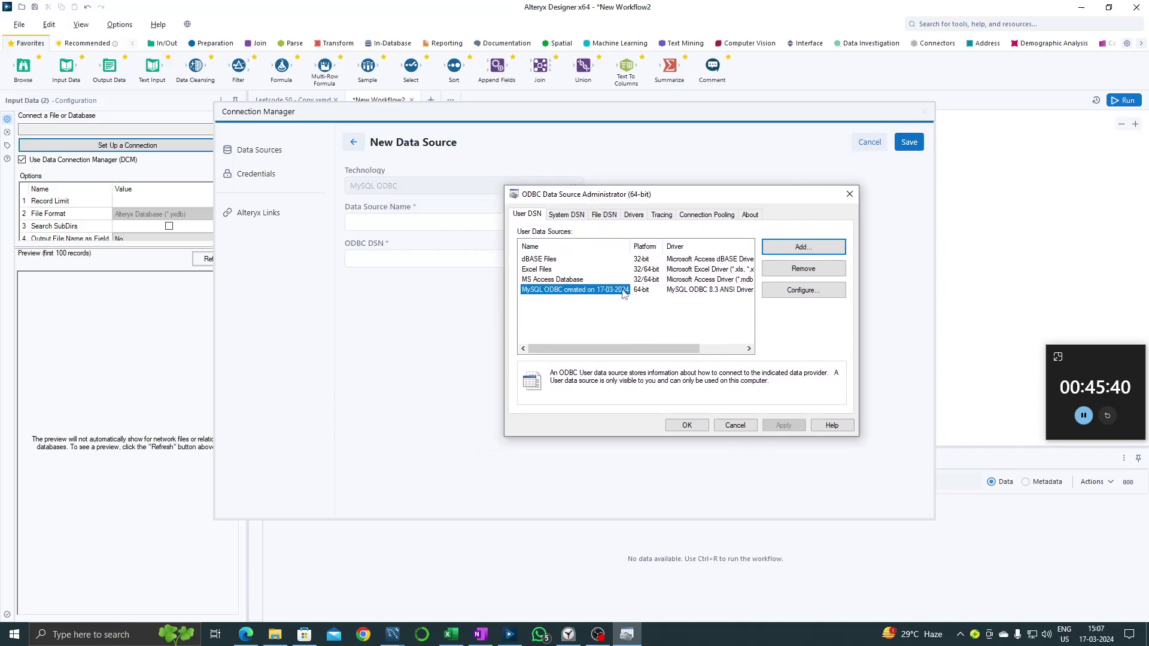
{"action": "left_click", "coordinate": [687, 426]}
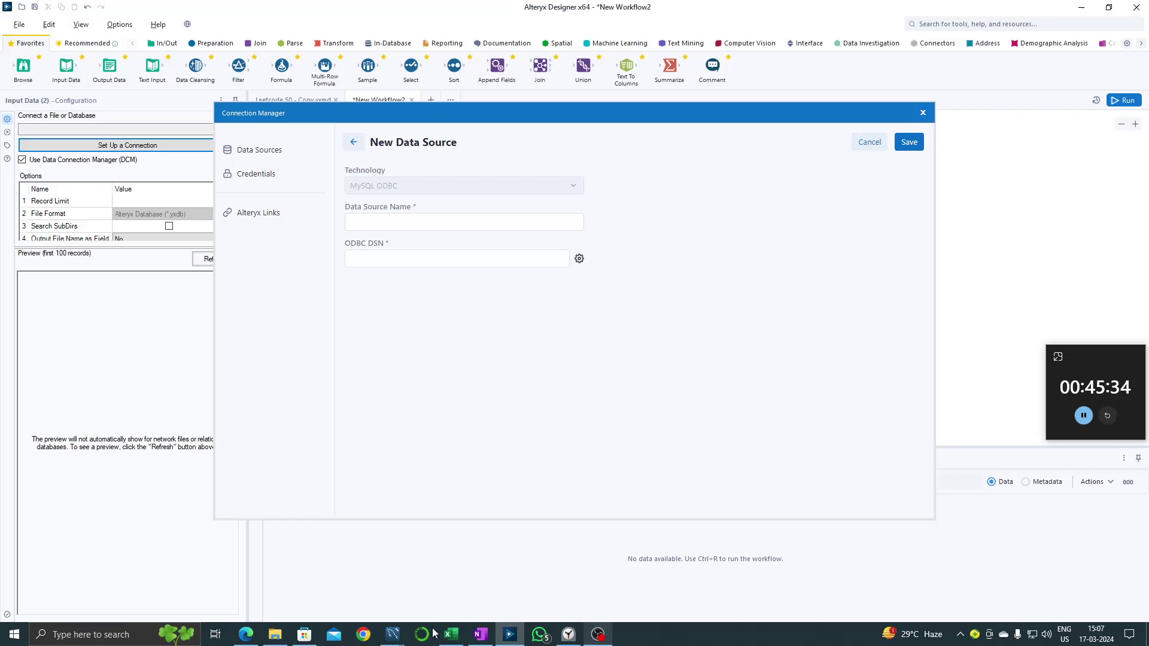
{"action": "left_click", "coordinate": [104, 628]}
{"action": "type", "text": "odbc"}
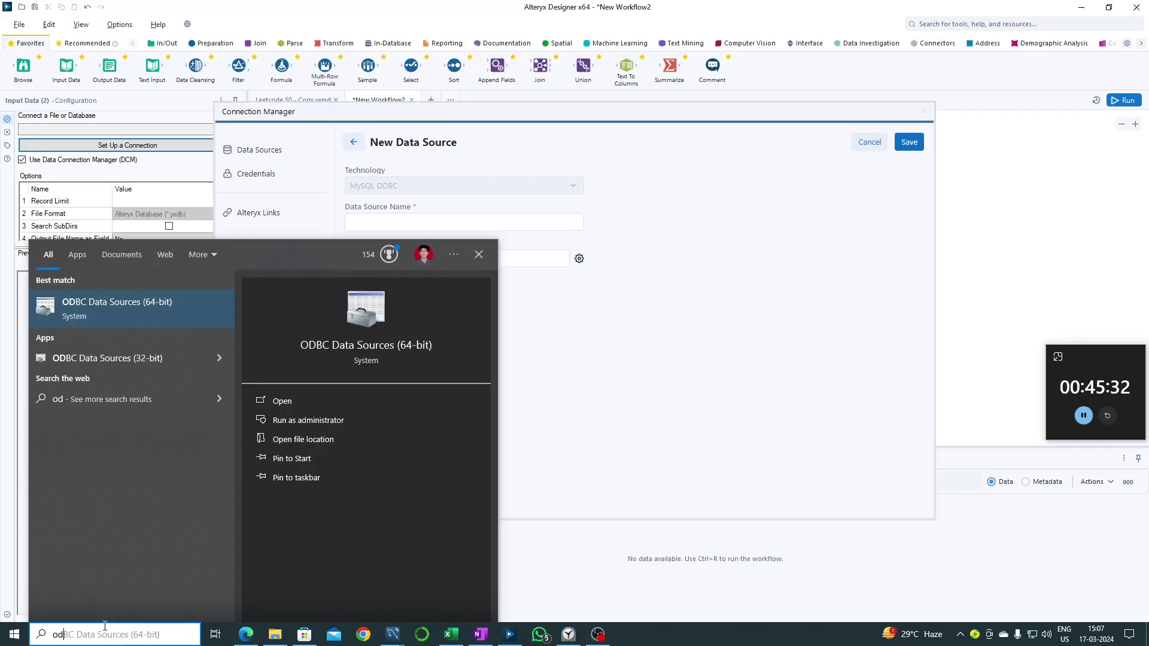
{"action": "left_click", "coordinate": [143, 305]}
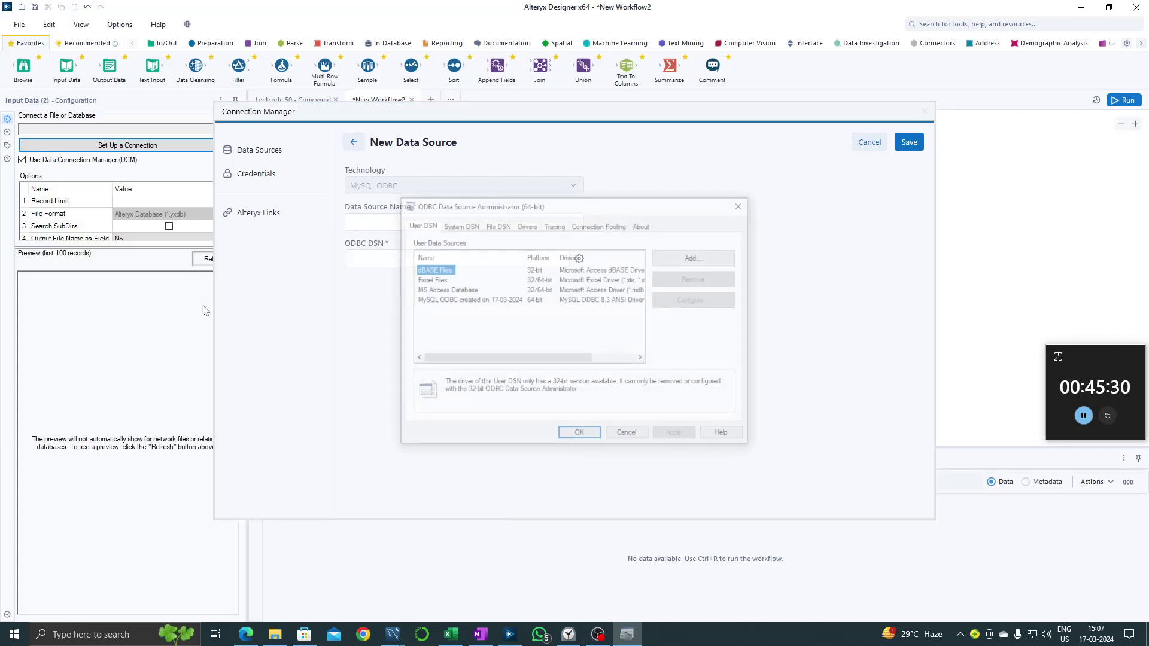
{"action": "left_click", "coordinate": [516, 301]}
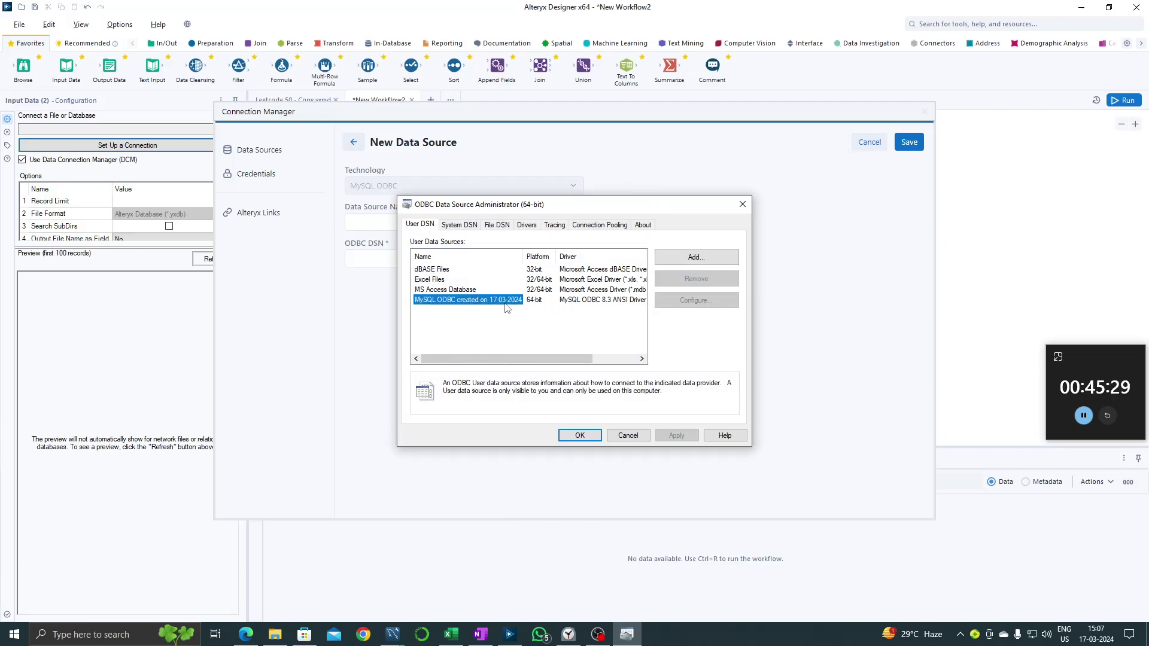
{"action": "left_click", "coordinate": [742, 204]}
Reopen the ODBC administrator from Alteryx, check 'MySQL ODBC created on 17-03-2024', and close it.
{"action": "left_click", "coordinate": [579, 259]}
{"action": "left_click_drag", "start_coordinate": [478, 204], "coordinate": [727, 188]}
{"action": "left_click", "coordinate": [735, 283]}
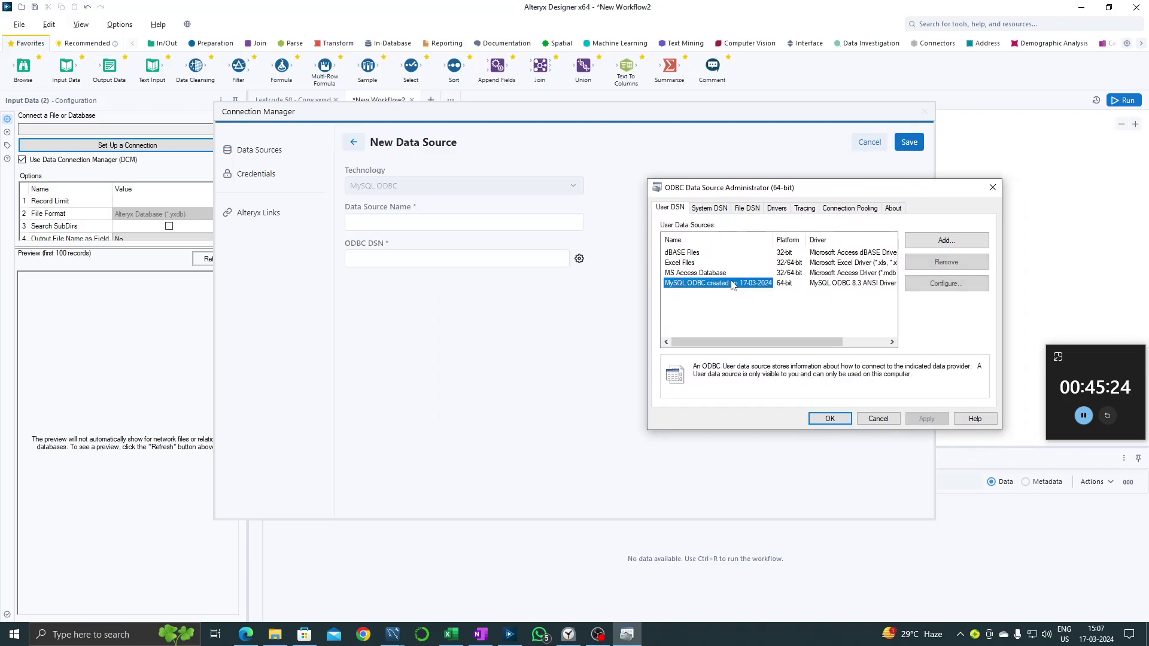
{"action": "left_click", "coordinate": [993, 188]}
Save data source 'MySQL ODBC 17-03-2024 yoyo' using the MySQL ODBC created on 17-03-2024 DSN.
{"action": "left_click", "coordinate": [418, 222]}
{"action": "type", "text": "MySQL ODBC 17-03-2024 yoyo"}
{"action": "left_click", "coordinate": [382, 258]}
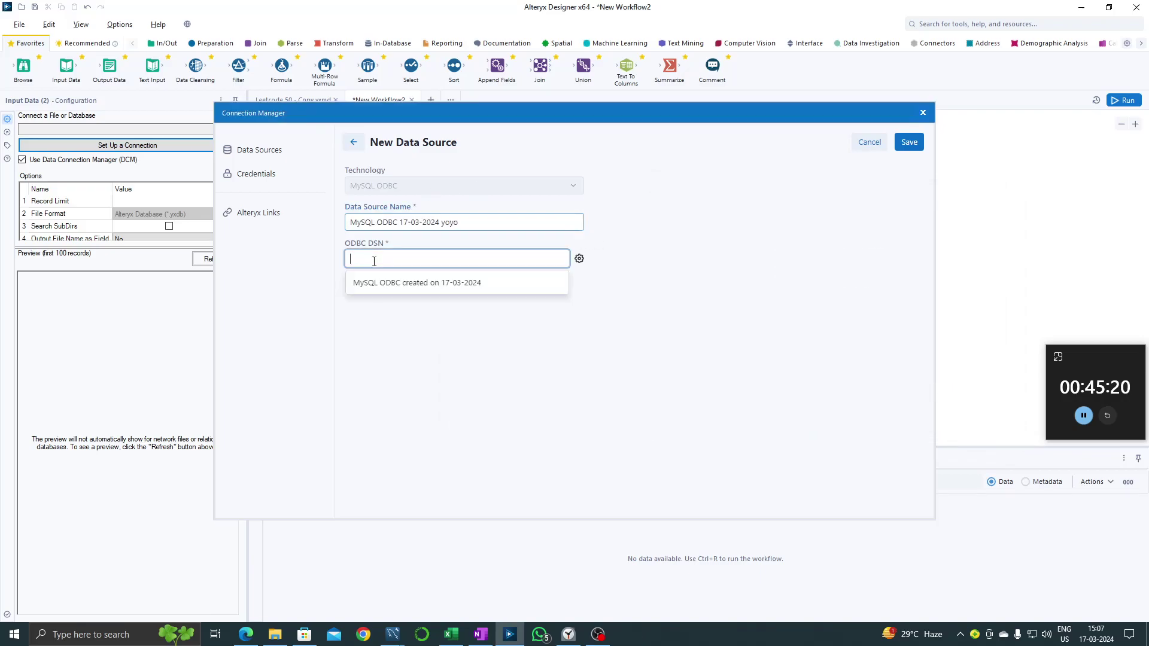
{"action": "left_click", "coordinate": [398, 288]}
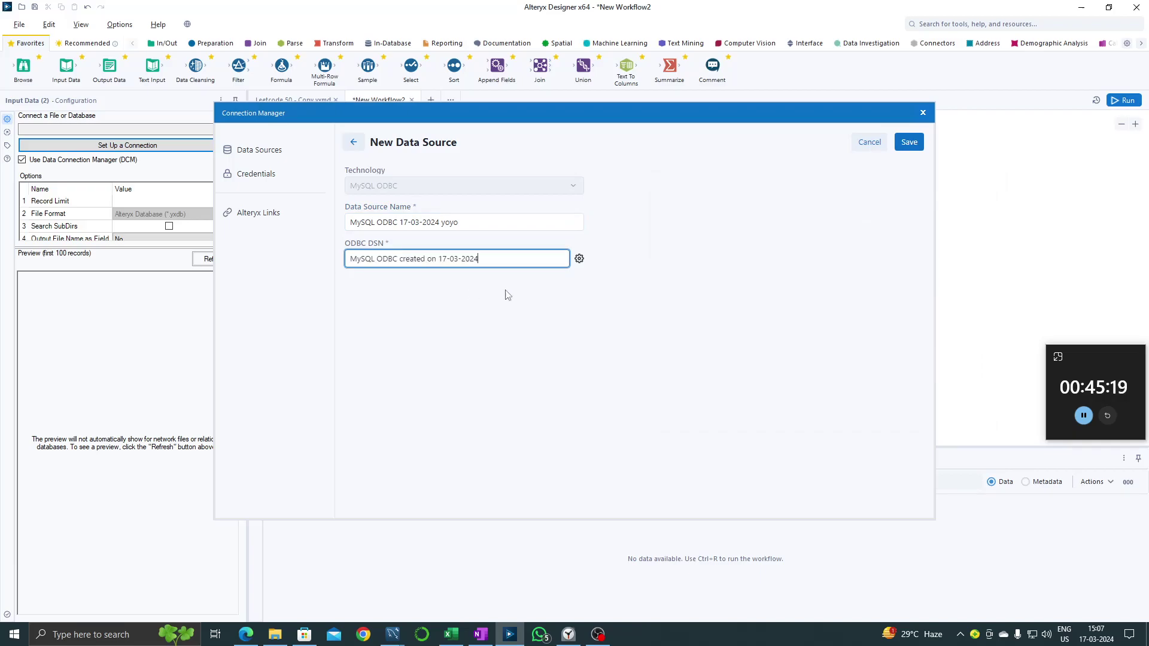
{"action": "left_click", "coordinate": [910, 142]}
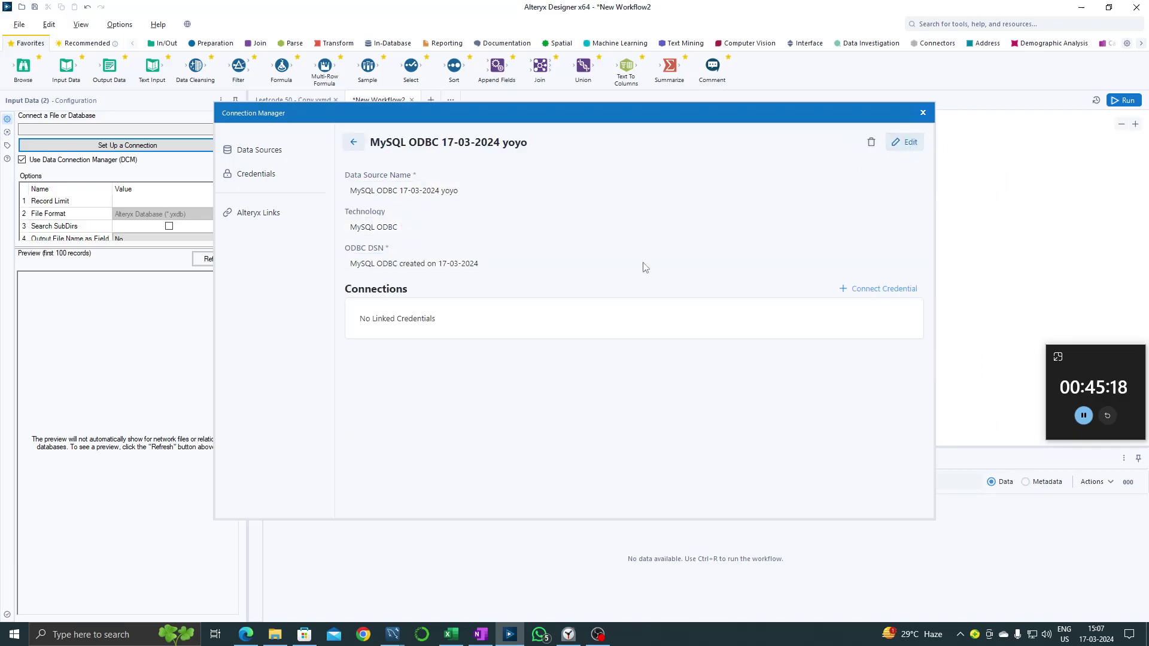
Begin a new credential for the data source named some_credential_name.
{"action": "left_click", "coordinate": [870, 290]}
{"action": "left_click", "coordinate": [464, 392]}
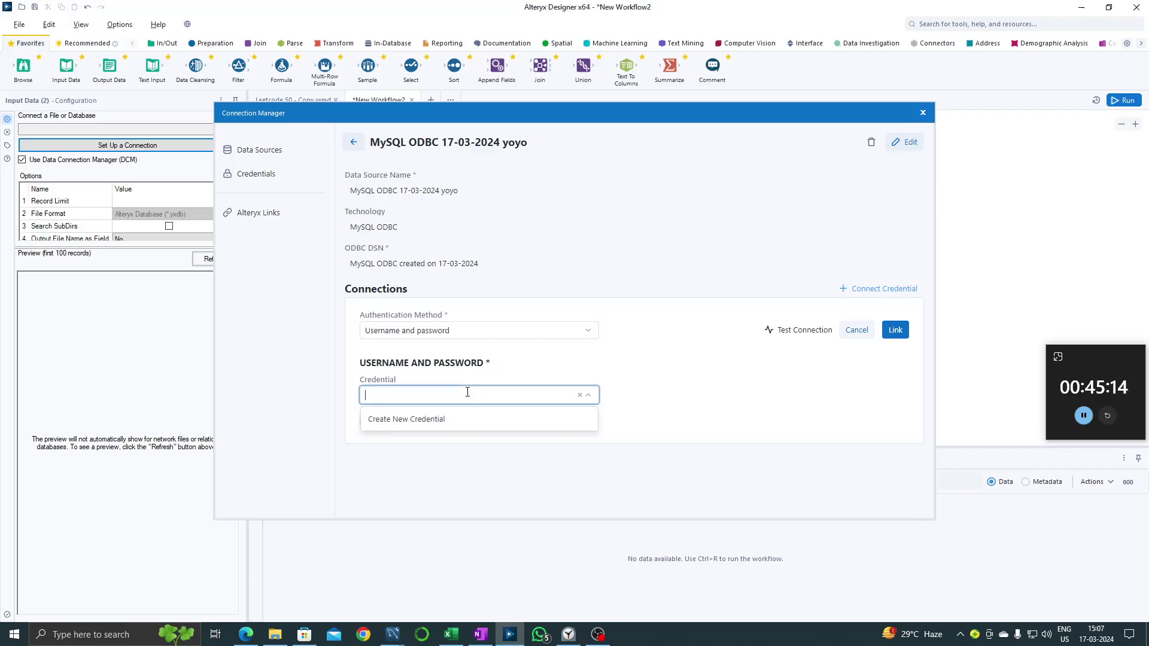
{"action": "left_click", "coordinate": [451, 420]}
{"action": "left_click", "coordinate": [440, 428]}
{"action": "type", "text": "some_credent"}
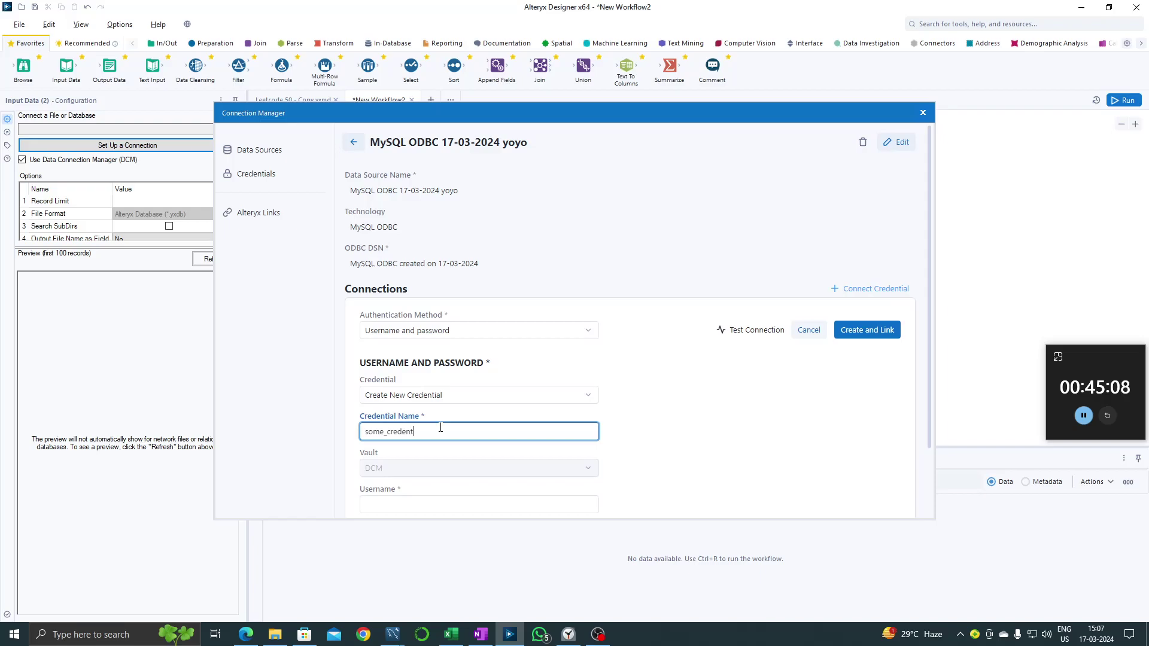
{"action": "type", "text": "ial_name"}
Give the credential username root and the password, then create, link and connect.
{"action": "scroll", "coordinate": [441, 428], "scroll_direction": "down", "scroll_amount": 2}
{"action": "left_click", "coordinate": [396, 423]}
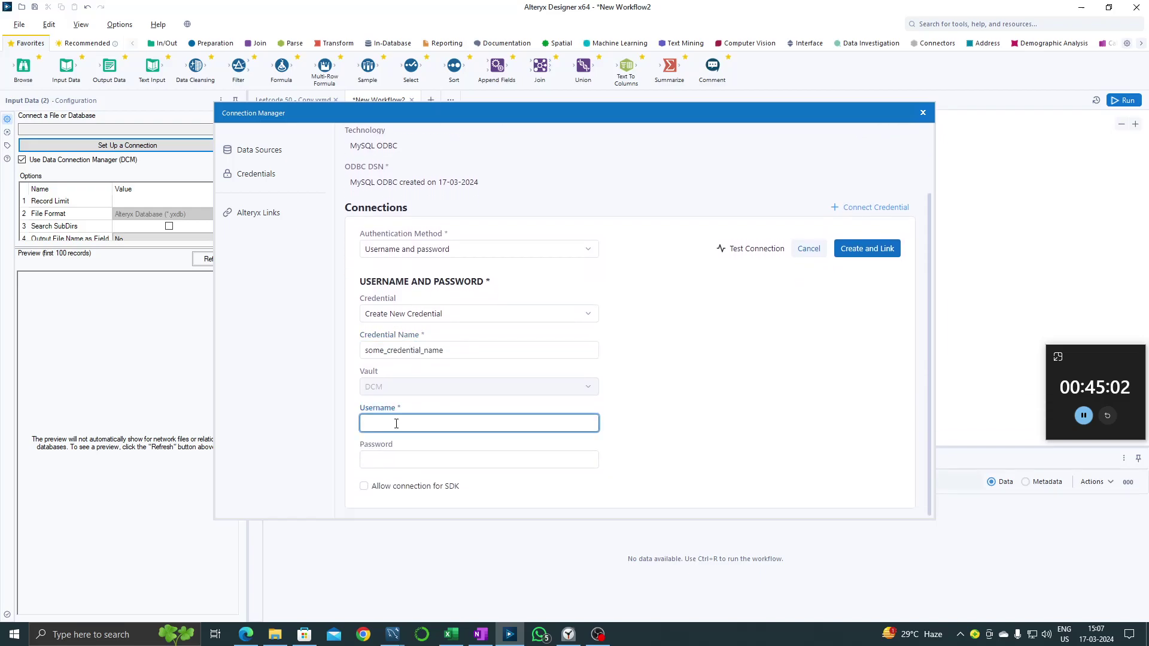
{"action": "type", "text": "root"}
{"action": "left_click", "coordinate": [399, 462]}
{"action": "type", "text": "r"}
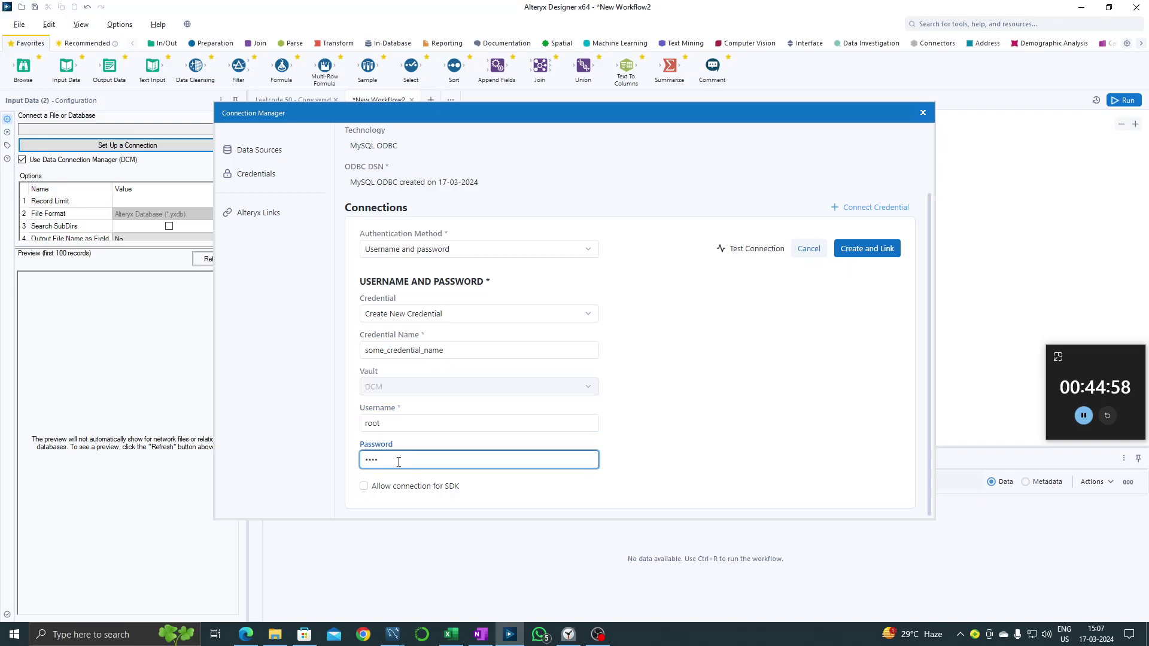
{"action": "key", "text": "BackSpace"}
{"action": "type", "text": "••••••••••"}
{"action": "scroll", "coordinate": [871, 269], "scroll_direction": "up", "scroll_amount": 3}
{"action": "scroll", "coordinate": [838, 299], "scroll_direction": "down", "scroll_amount": 3}
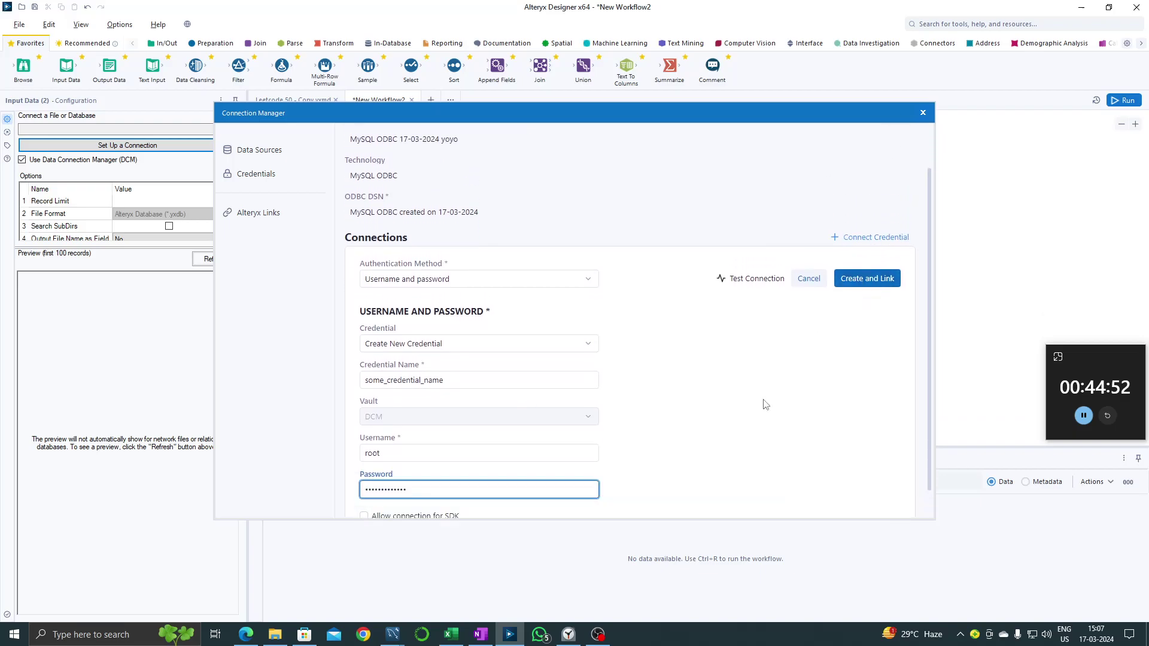
{"action": "left_click", "coordinate": [871, 247]}
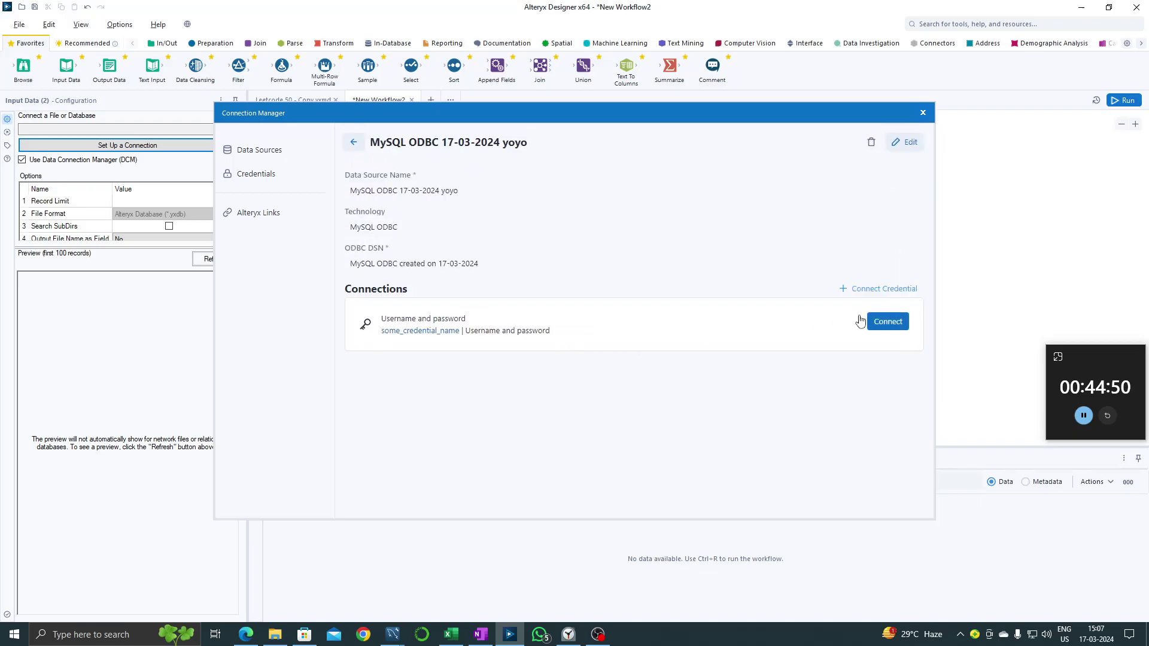
{"action": "left_click", "coordinate": [886, 323]}
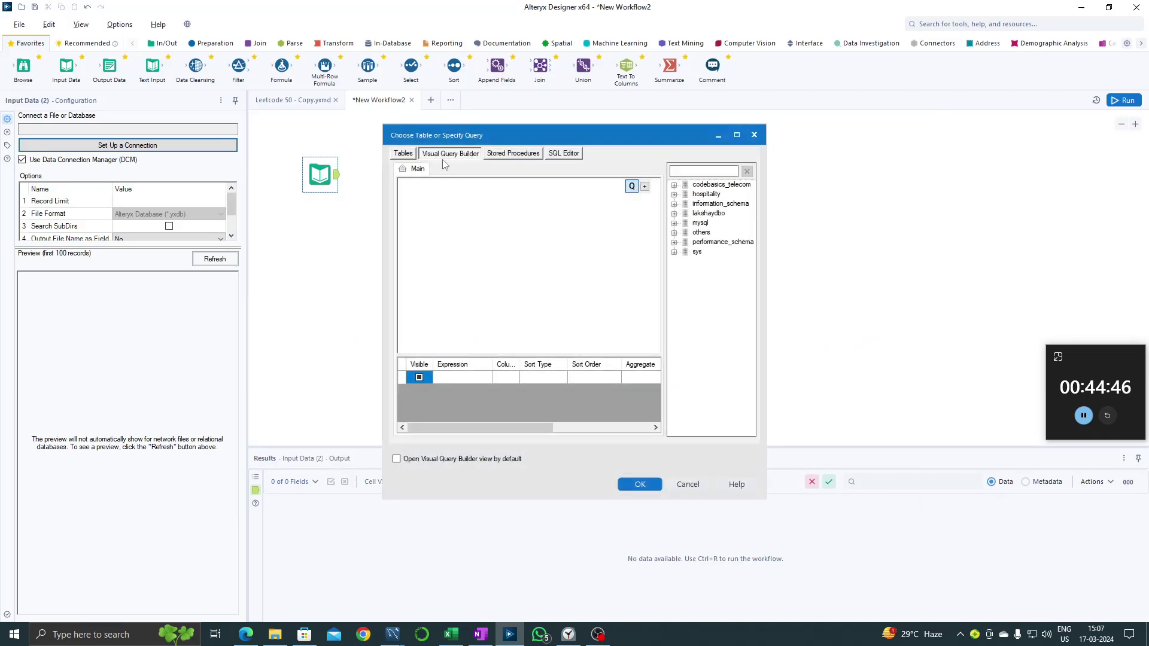
Explore lakshaydbo in the query builder, then select the superstore_1 table from the Tables list.
{"action": "left_click", "coordinate": [674, 214]}
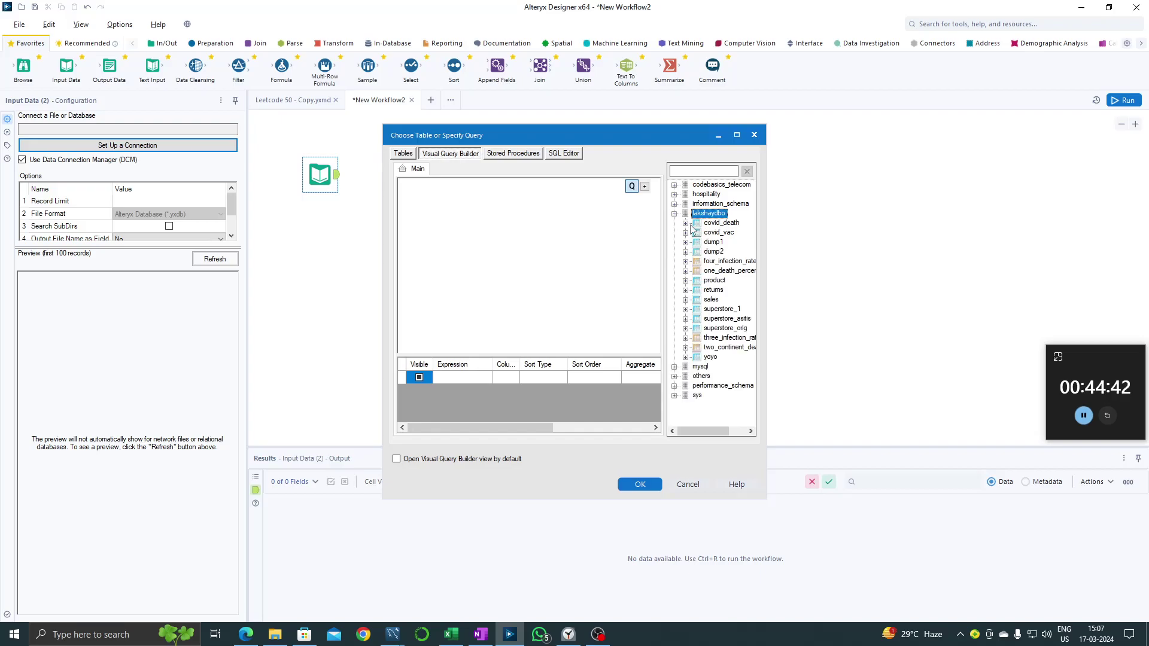
{"action": "left_click", "coordinate": [686, 310]}
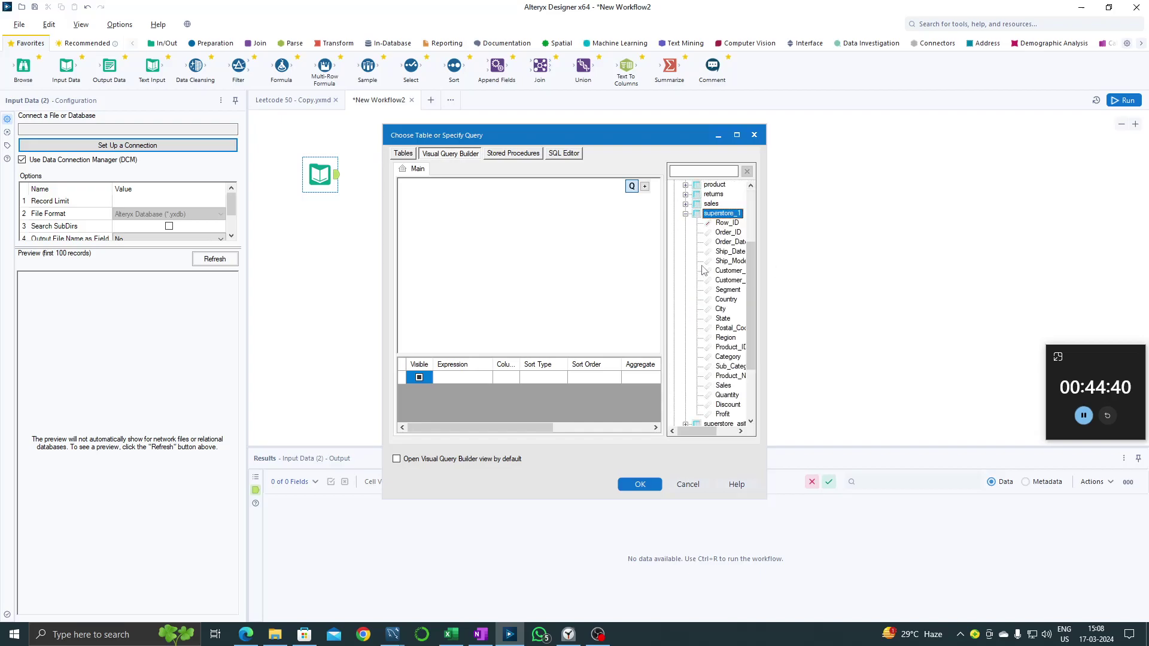
{"action": "left_click_drag", "start_coordinate": [723, 213], "coordinate": [441, 234]}
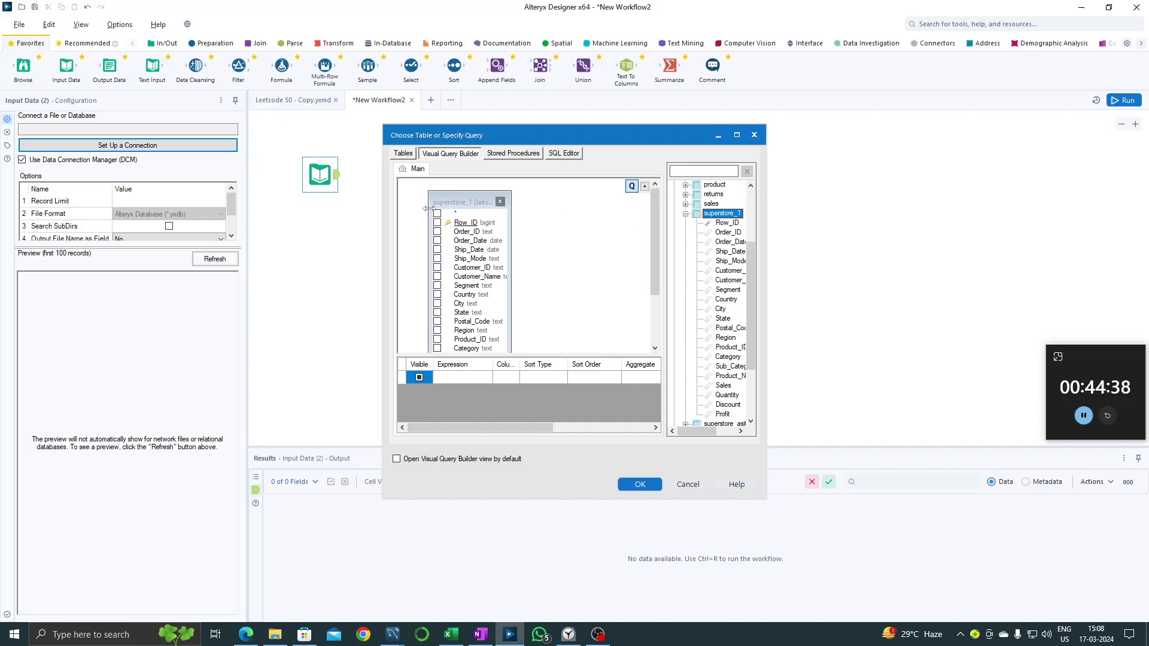
{"action": "left_click", "coordinate": [437, 223]}
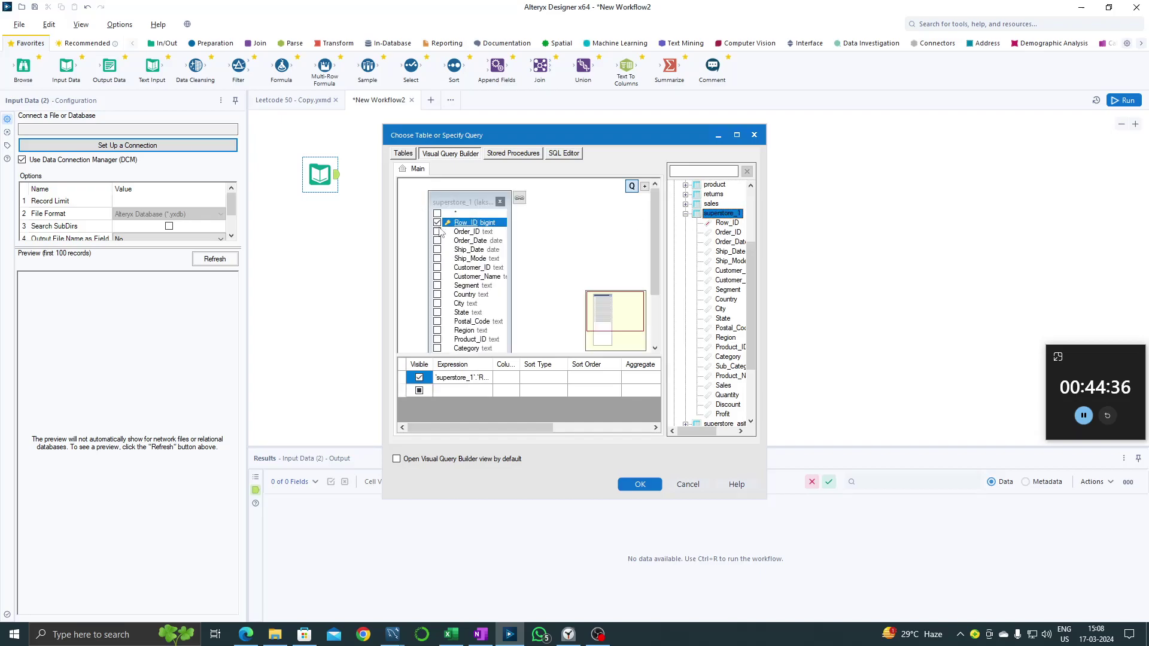
{"action": "left_click", "coordinate": [437, 231]}
{"action": "left_click", "coordinate": [437, 250]}
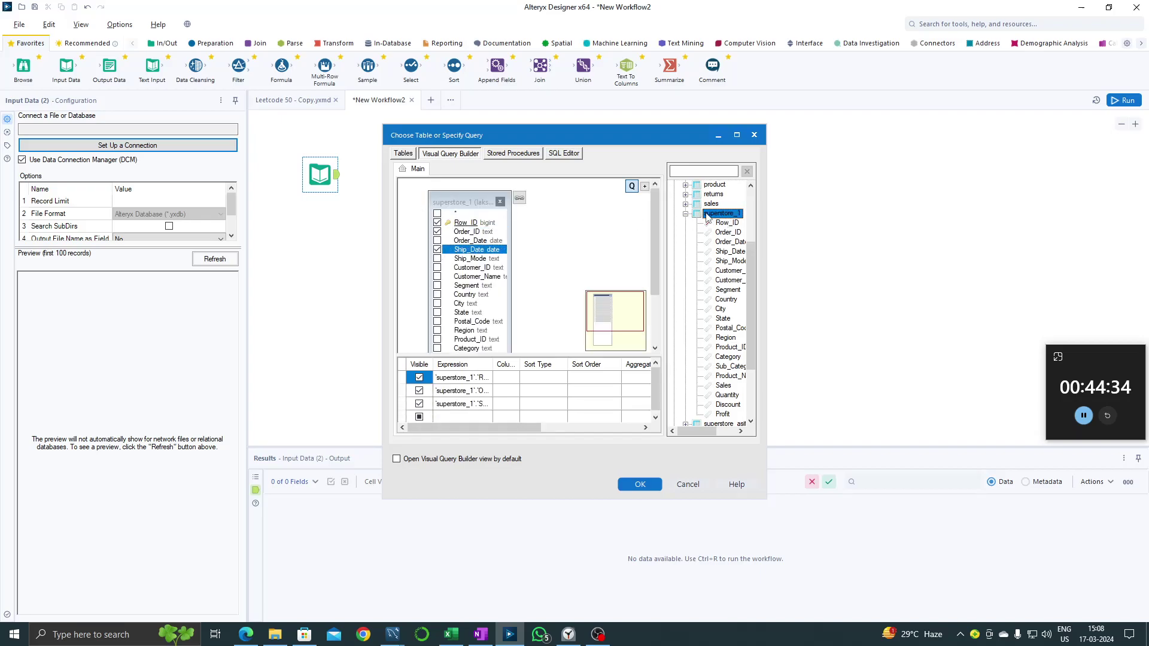
{"action": "left_click", "coordinate": [632, 186]}
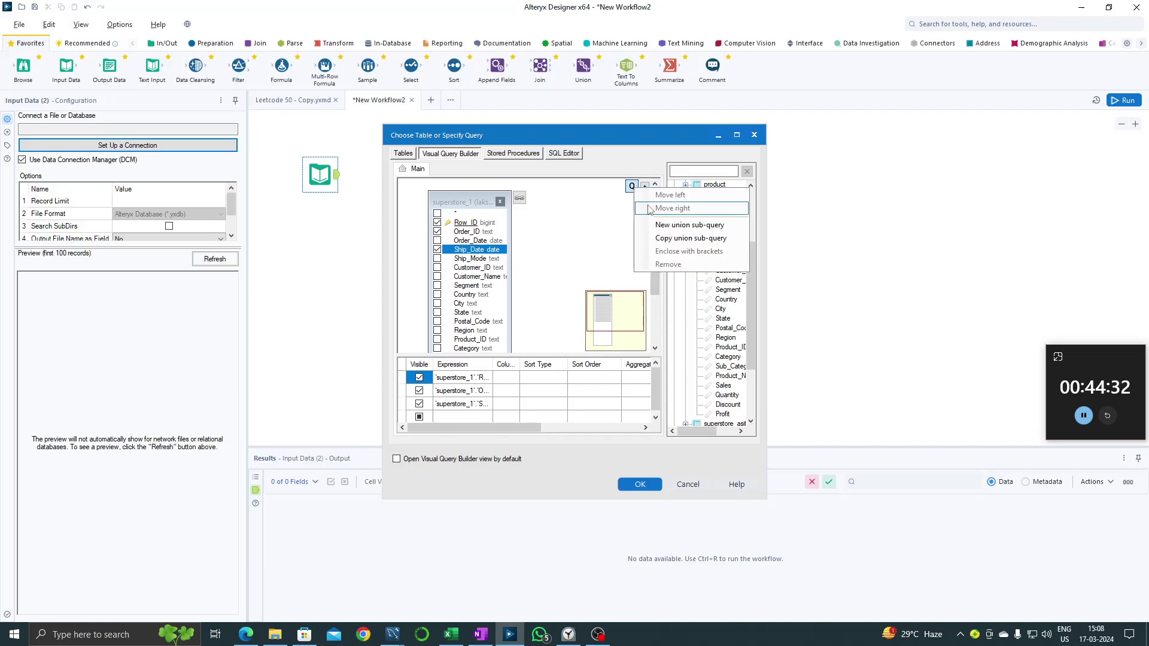
{"action": "key", "text": "Escape"}
{"action": "left_click", "coordinate": [404, 155]}
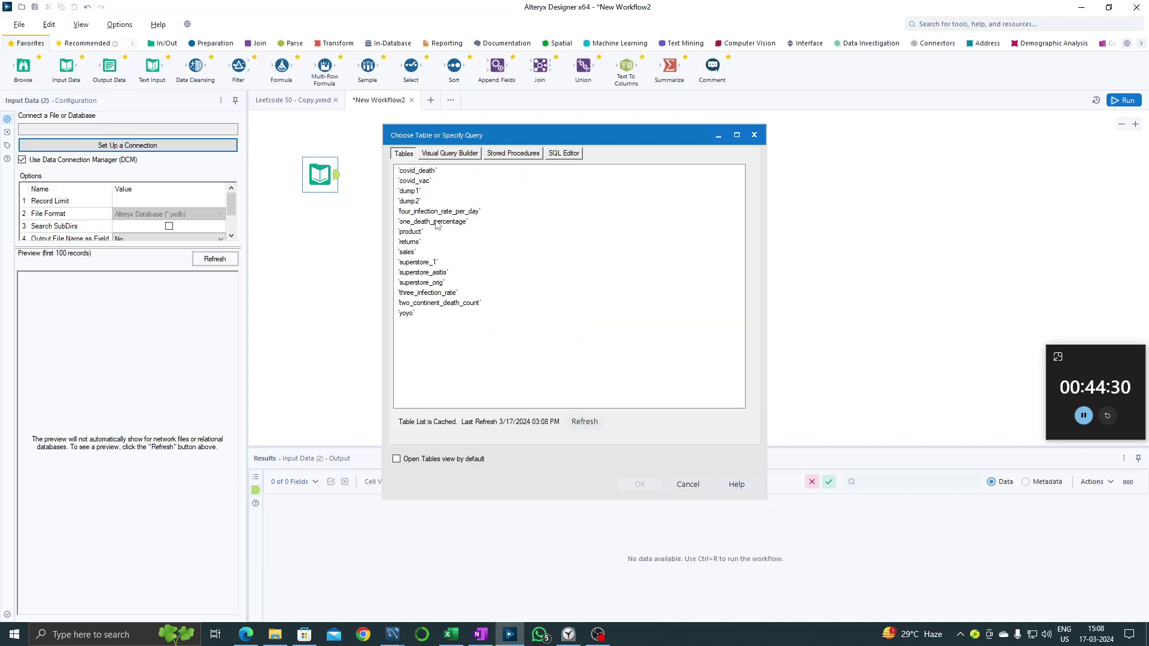
{"action": "double_click", "coordinate": [428, 264]}
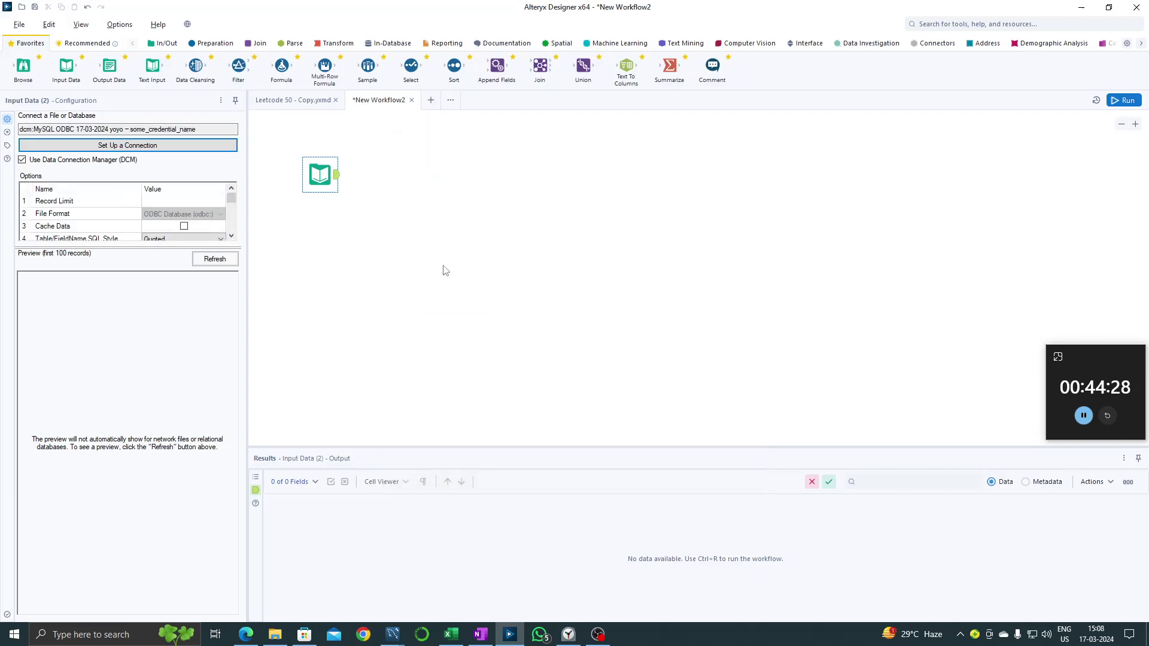
Run the workflow and review the 21 fields and 9,994 superstore_1 records in Results.
{"action": "left_click", "coordinate": [1117, 100]}
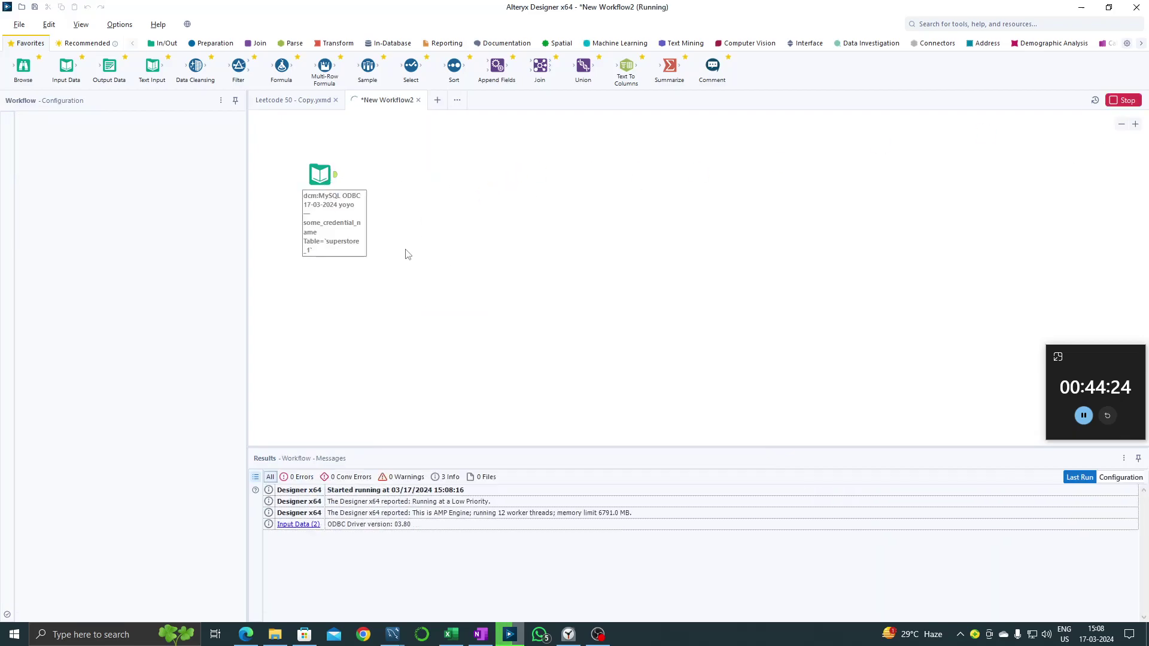
{"action": "left_click", "coordinate": [651, 339]}
{"action": "scroll", "coordinate": [489, 530], "scroll_direction": "down", "scroll_amount": 5}
{"action": "scroll", "coordinate": [488, 531], "scroll_direction": "up", "scroll_amount": 5}
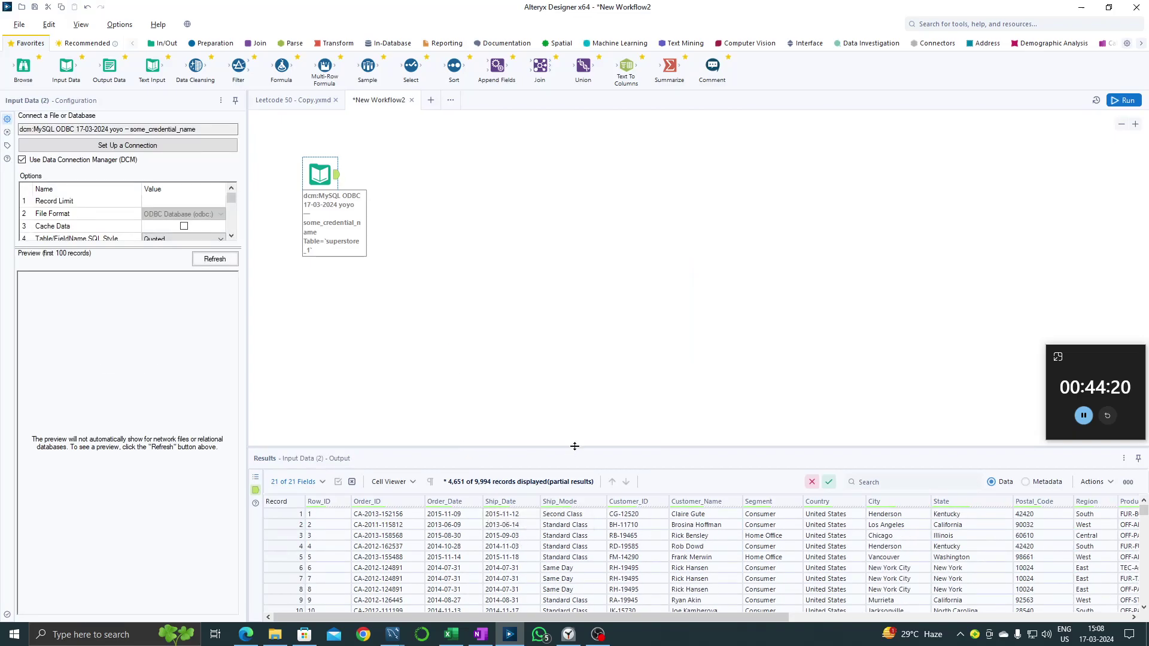
{"action": "left_click", "coordinate": [598, 635]}
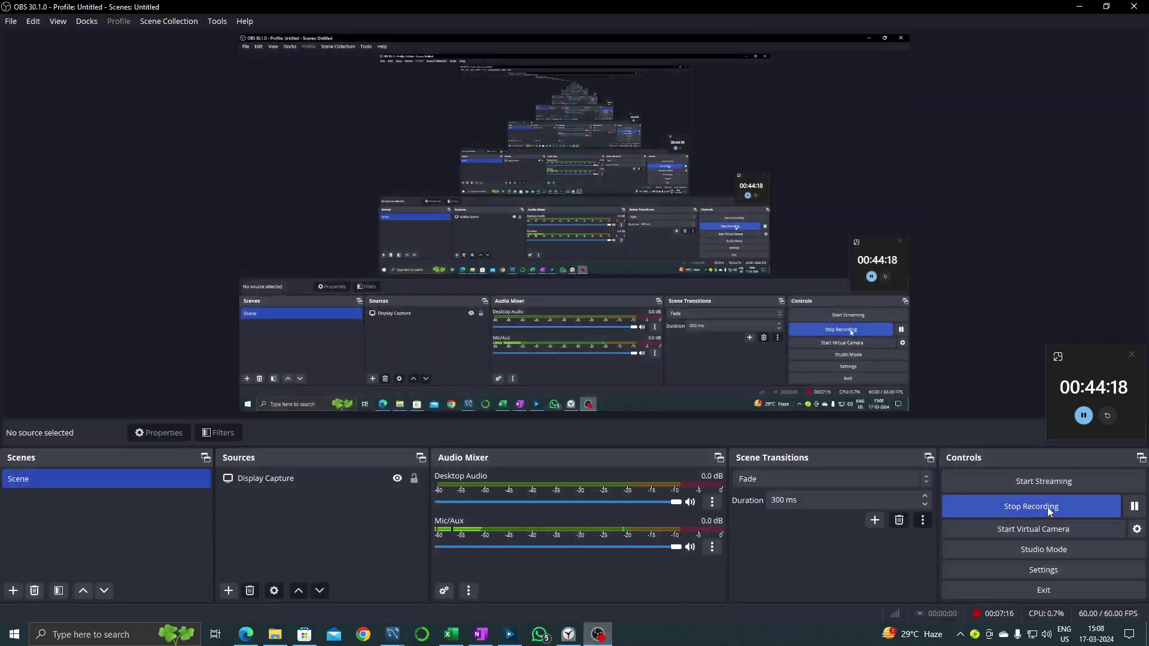